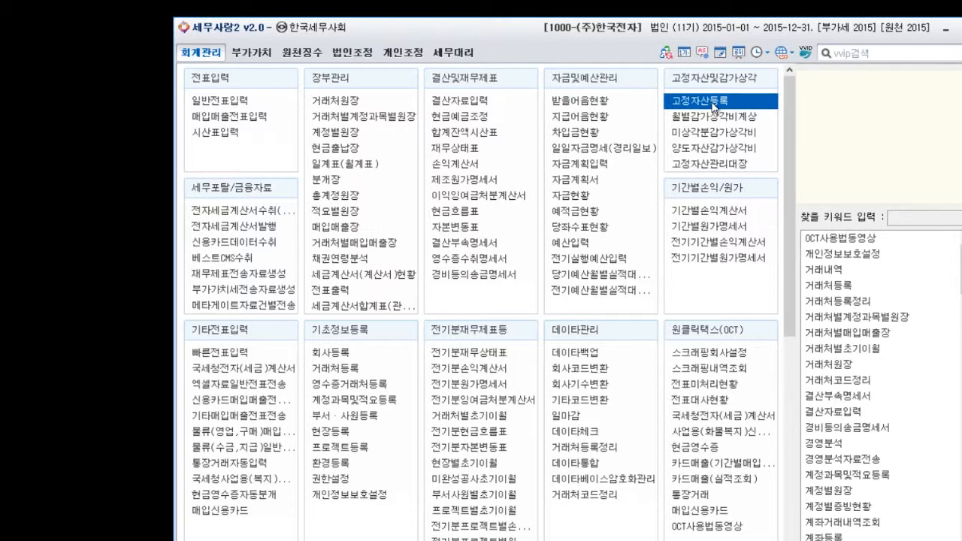
Open 고정자산등록, load asset account 0202 (건물), and examine the 회사계상액 of the building asset.
{"action": "left_click", "coordinate": [712, 102]}
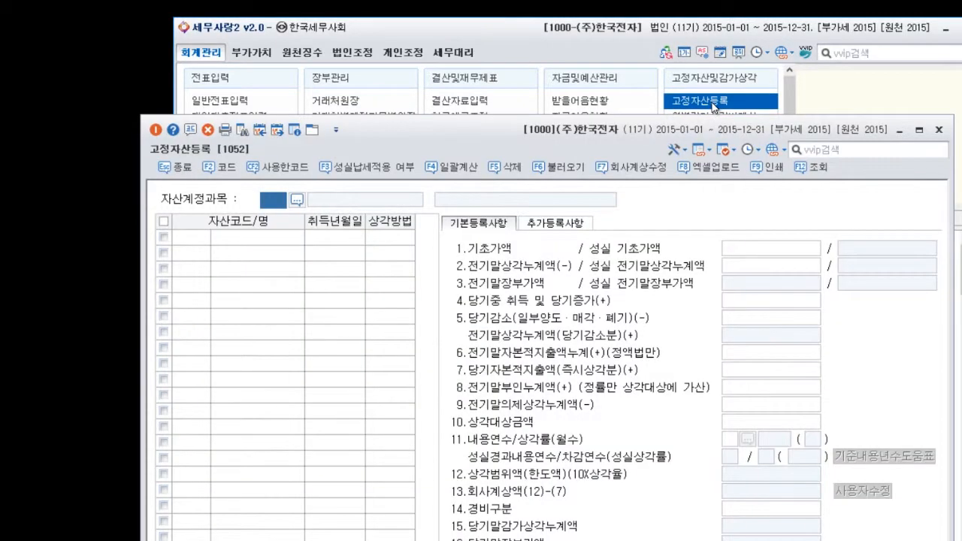
{"action": "left_click_drag", "start_coordinate": [545, 147], "coordinate": [538, 72]}
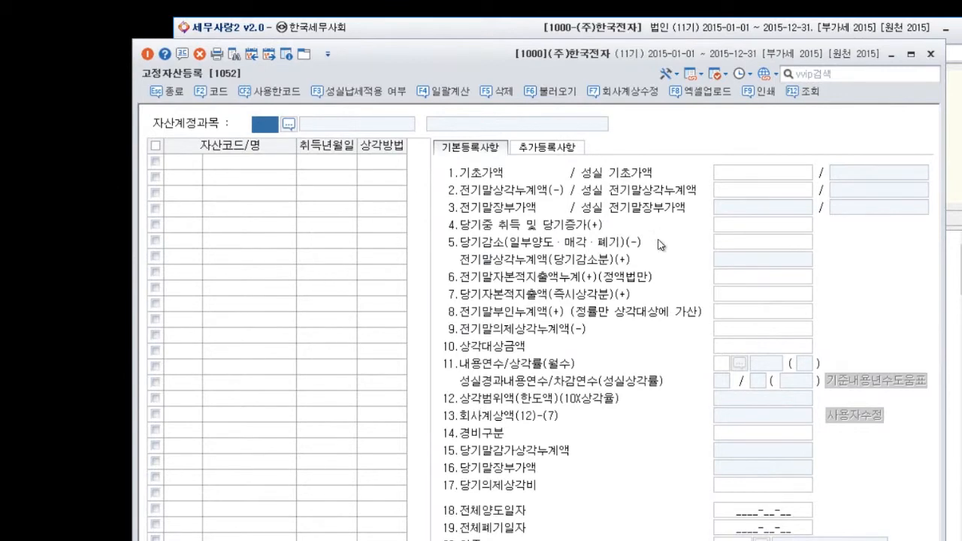
{"action": "type", "text": "0202"}
{"action": "key", "text": "Return"}
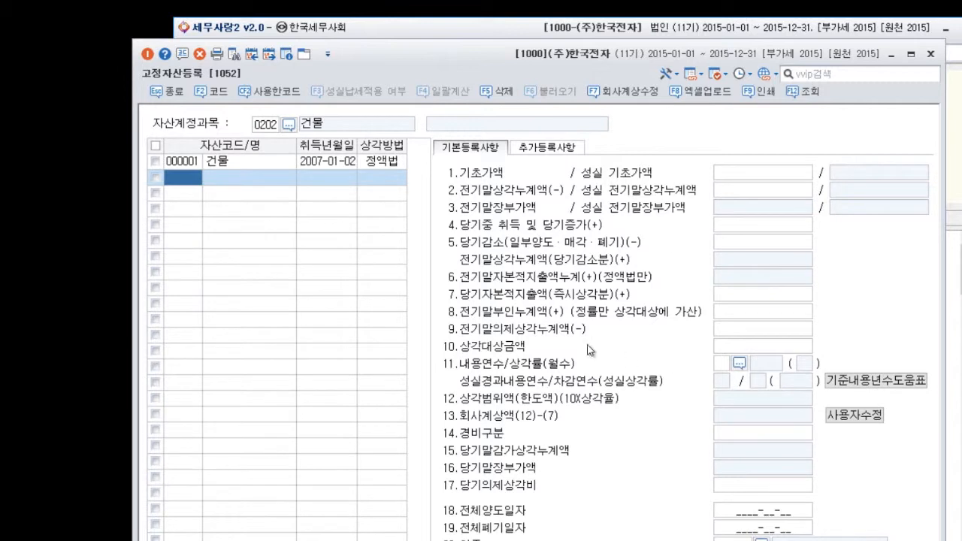
{"action": "left_click", "coordinate": [253, 166]}
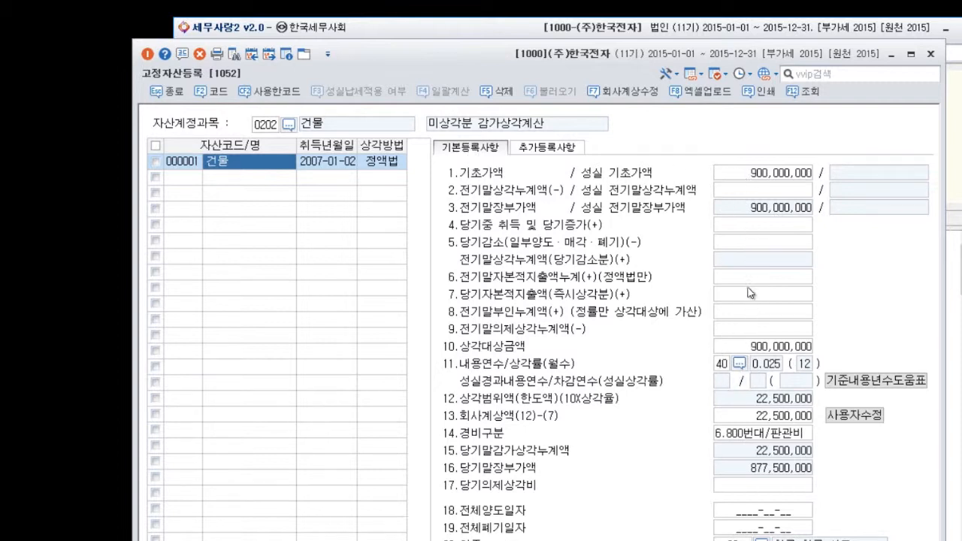
{"action": "left_click", "coordinate": [755, 420]}
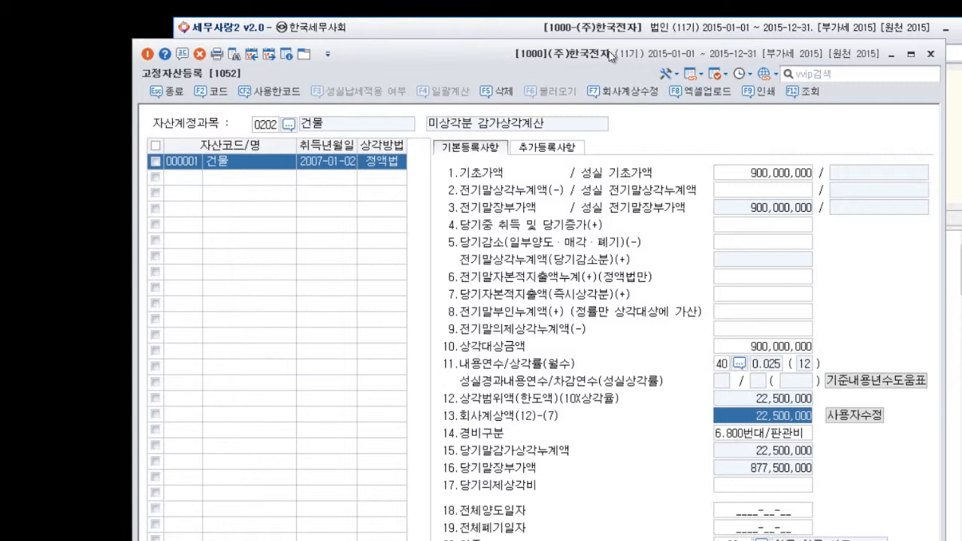
Open 결산자료입력 for January through December 2015 and load the previously entered closing data.
{"action": "left_click_drag", "start_coordinate": [605, 52], "coordinate": [606, 155]}
{"action": "left_click", "coordinate": [557, 43]}
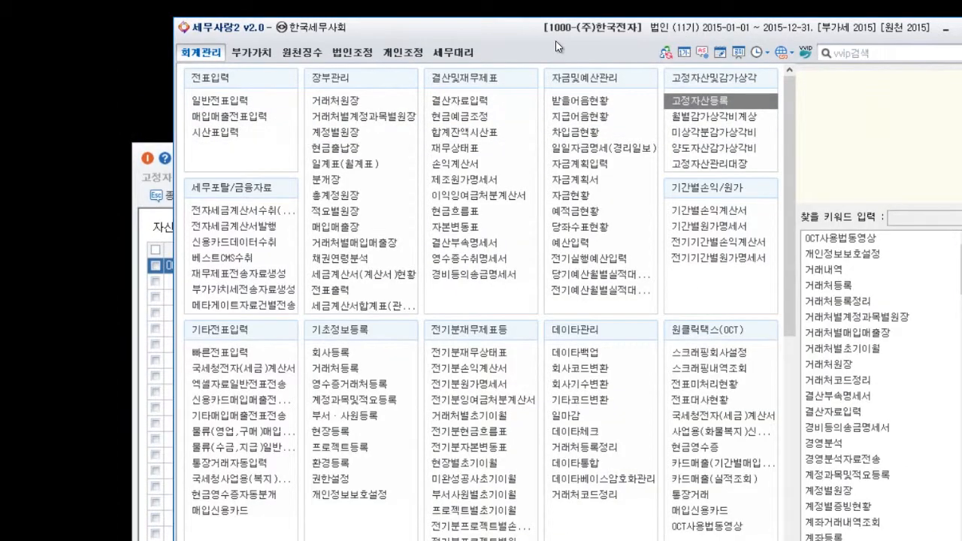
{"action": "left_click", "coordinate": [485, 101]}
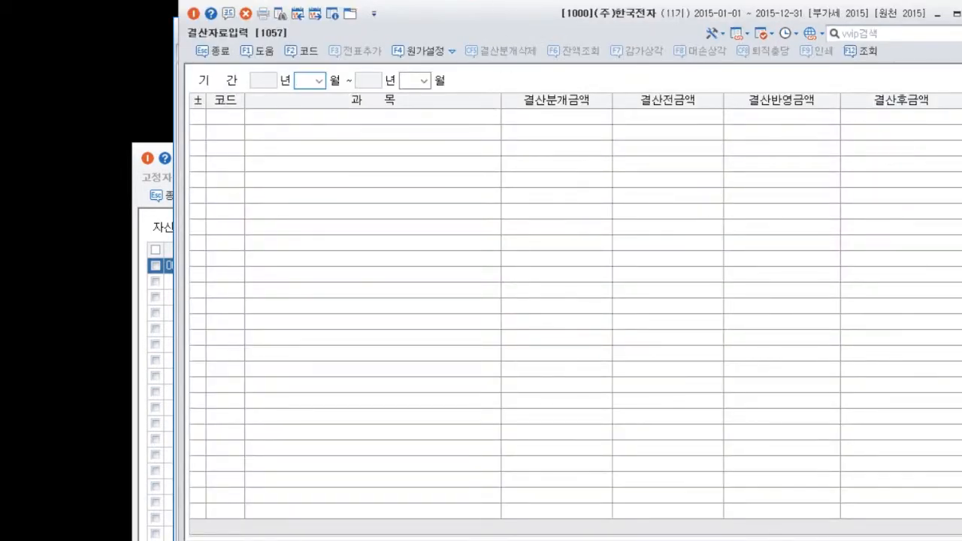
{"action": "key", "text": "Return"}
{"action": "type", "text": "12"}
{"action": "key", "text": "Return"}
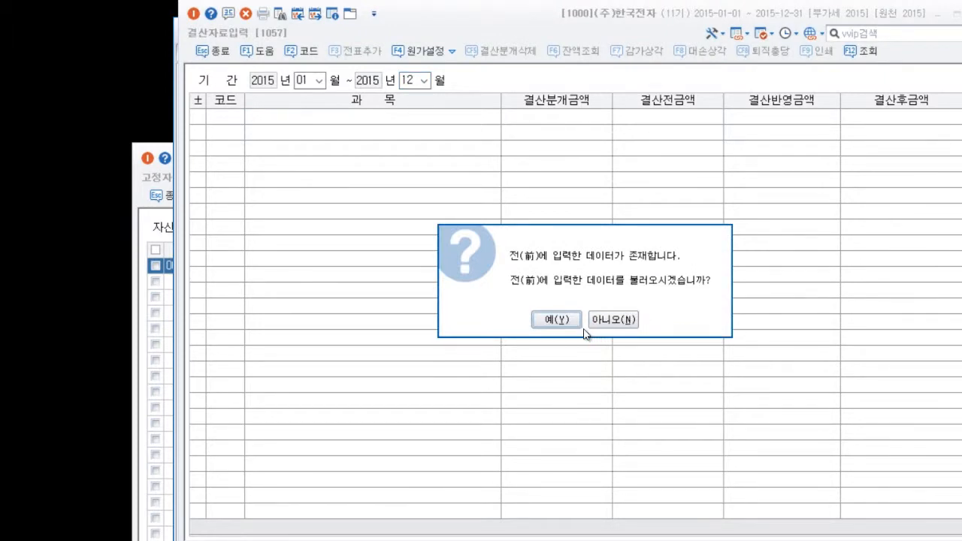
{"action": "left_click", "coordinate": [558, 320]}
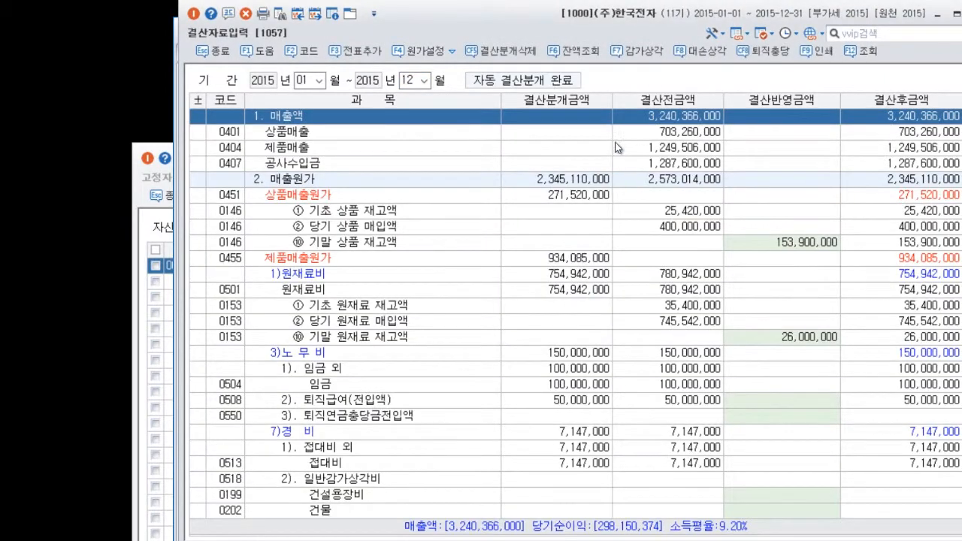
Load the saved 감가상각 data and compare the 건물 depreciation with its 고정자산등록 record, leaving the closing data unapplied.
{"action": "left_click", "coordinate": [644, 56]}
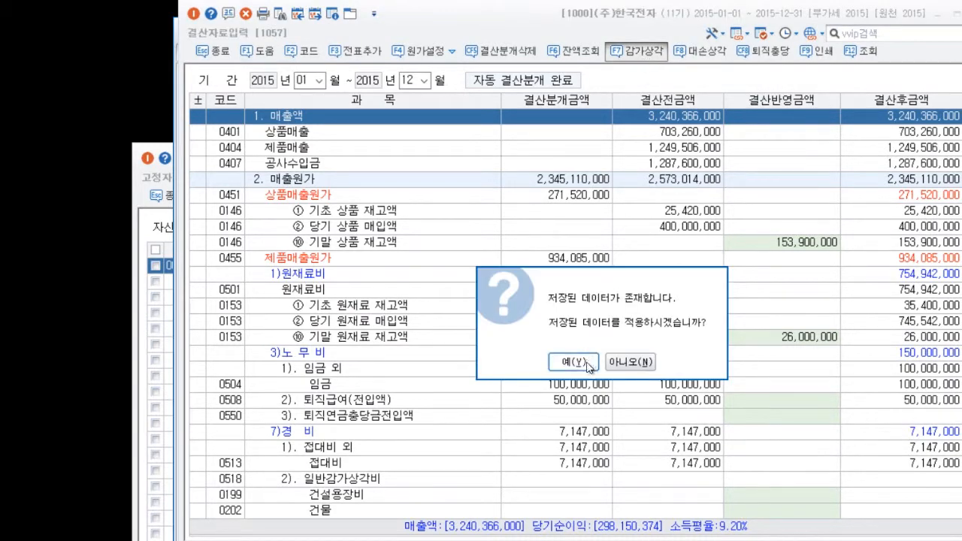
{"action": "left_click", "coordinate": [586, 364]}
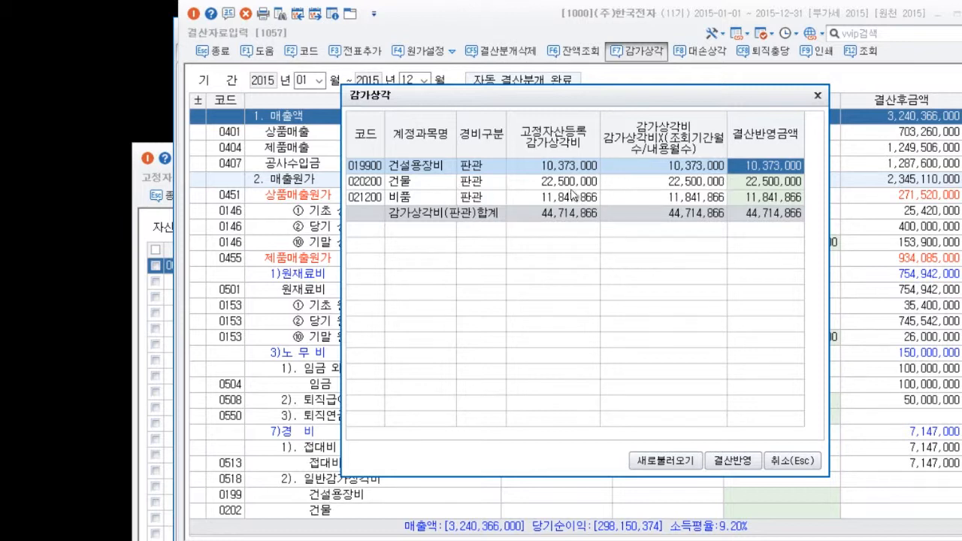
{"action": "key", "text": "Down"}
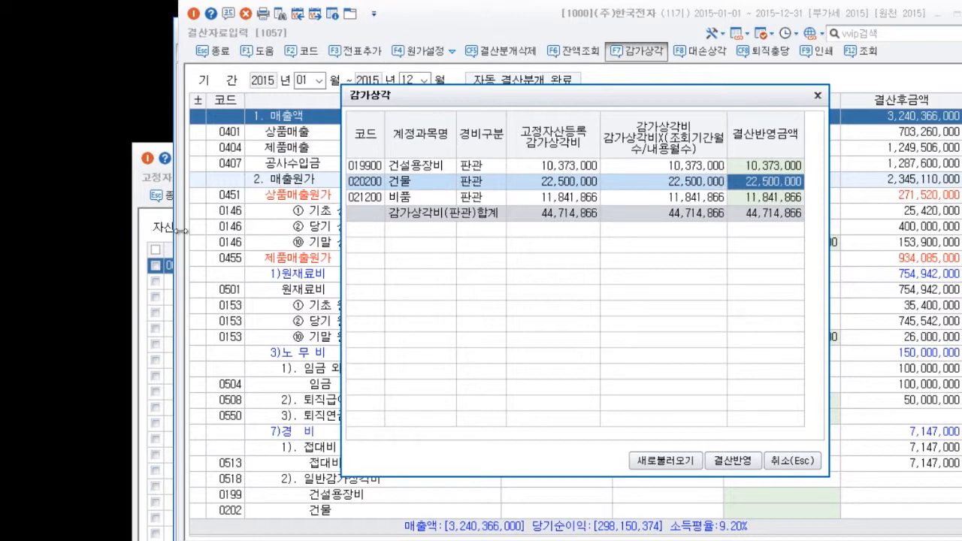
{"action": "left_click", "coordinate": [145, 179]}
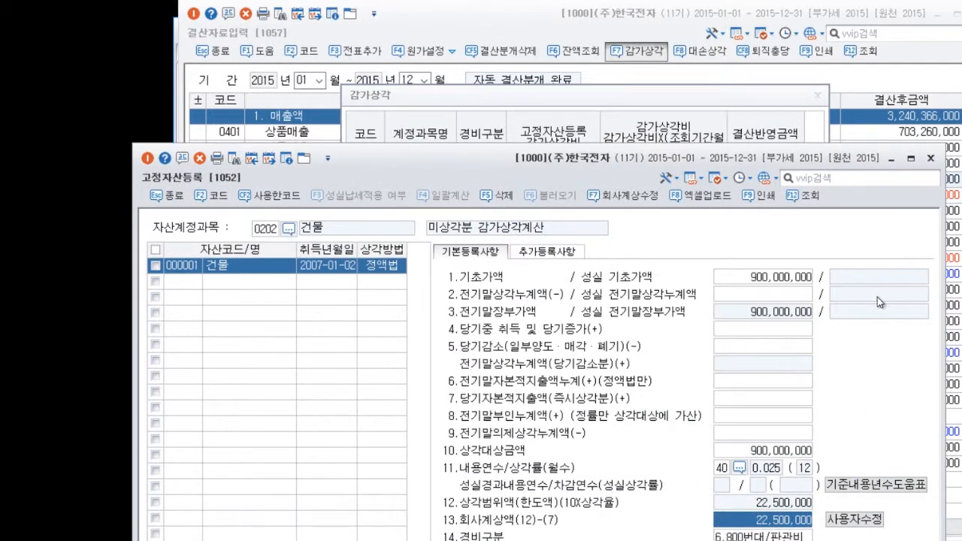
{"action": "left_click", "coordinate": [661, 103]}
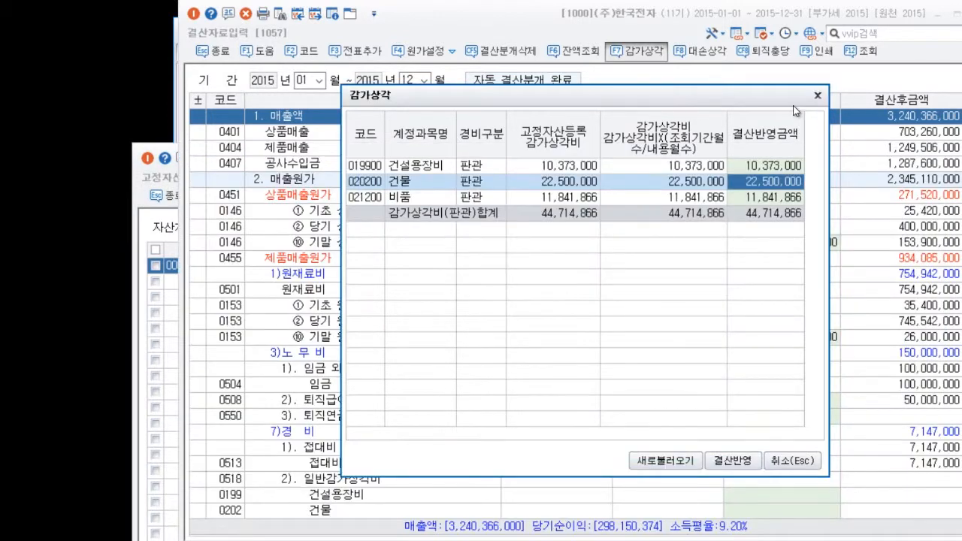
{"action": "left_click", "coordinate": [790, 463]}
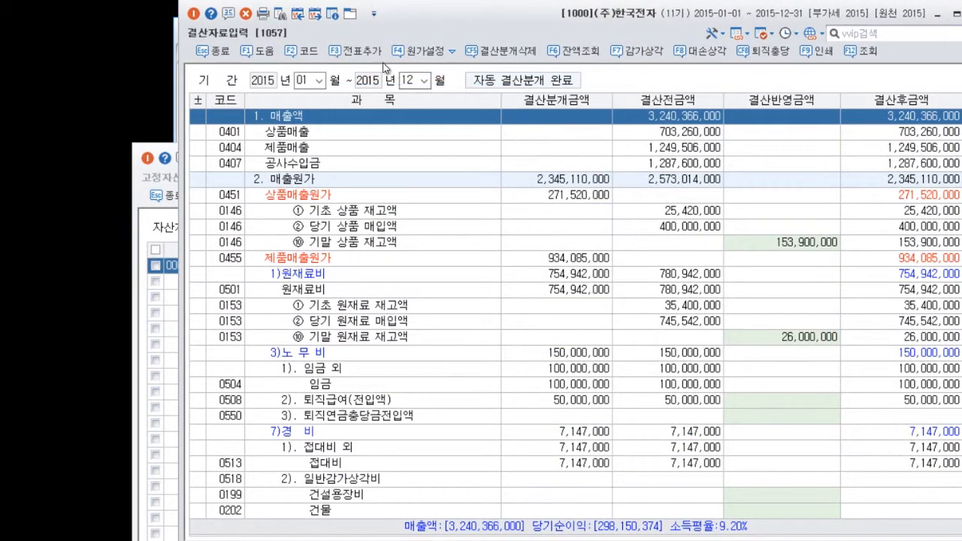
Try zeroing the building's depreciation in the 회사계상수정 window of 고정자산등록, leaving without saving.
{"action": "left_click", "coordinate": [148, 226]}
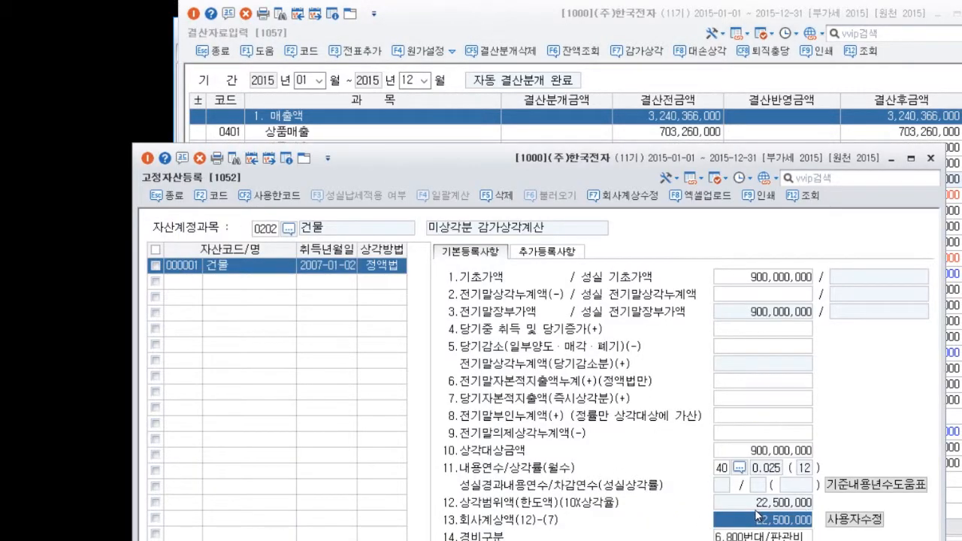
{"action": "left_click_drag", "start_coordinate": [584, 165], "coordinate": [585, 58]}
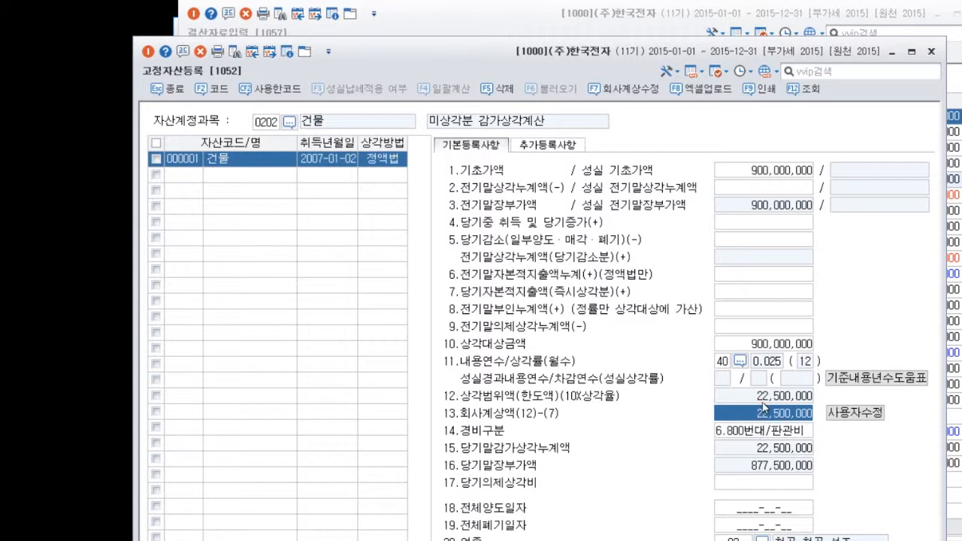
{"action": "left_click", "coordinate": [633, 90]}
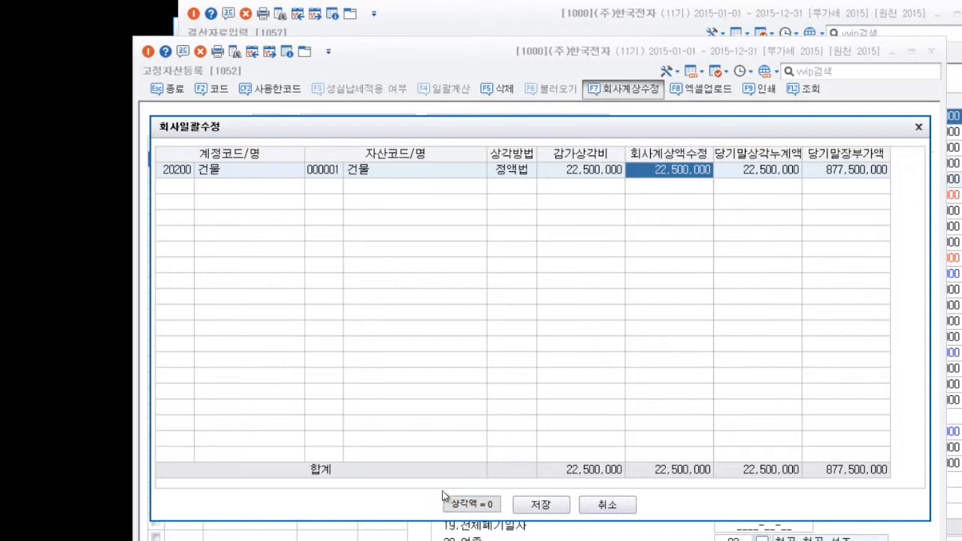
{"action": "left_click", "coordinate": [480, 507]}
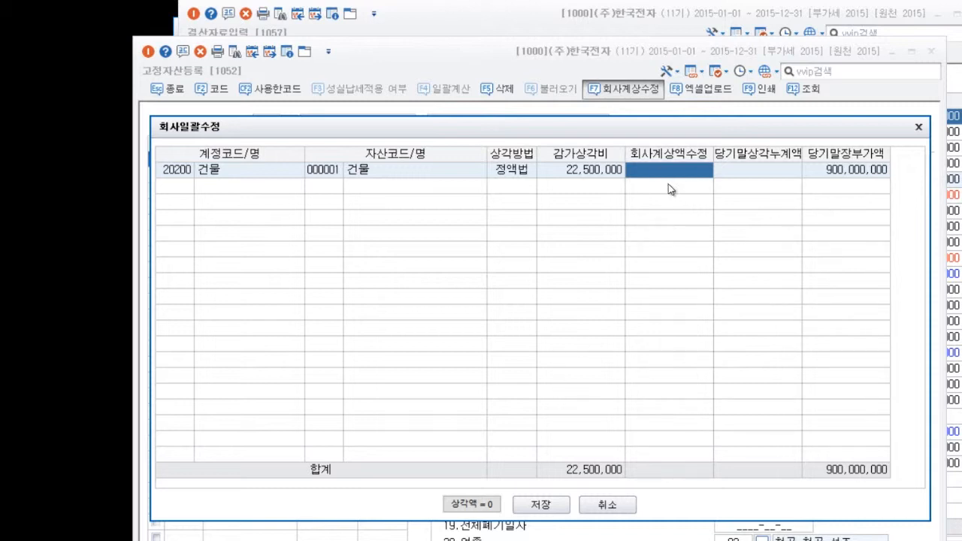
{"action": "left_click", "coordinate": [612, 509]}
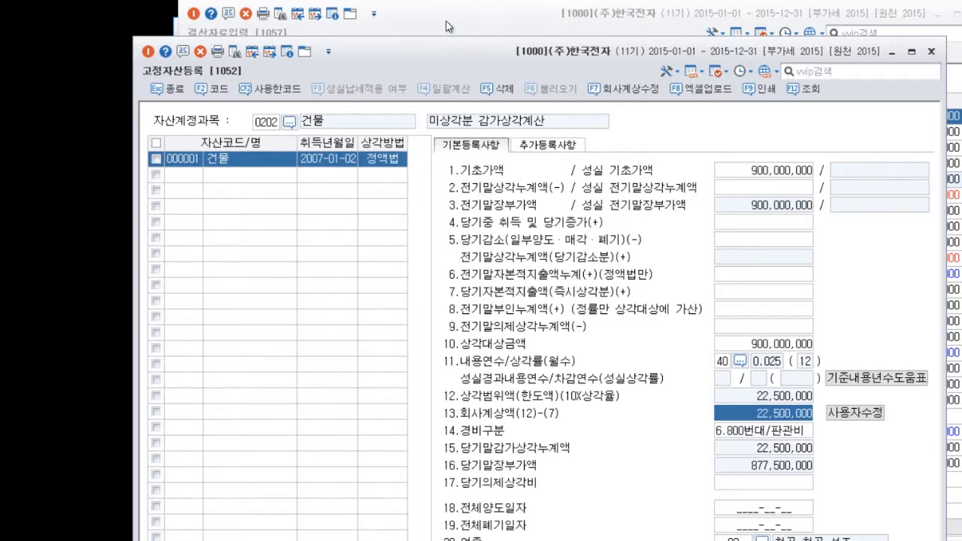
Open 매입매출전표입력 and start a taxable purchase voucher (type 51, 과세) dated January 12.
{"action": "key", "text": "alt+Tab"}
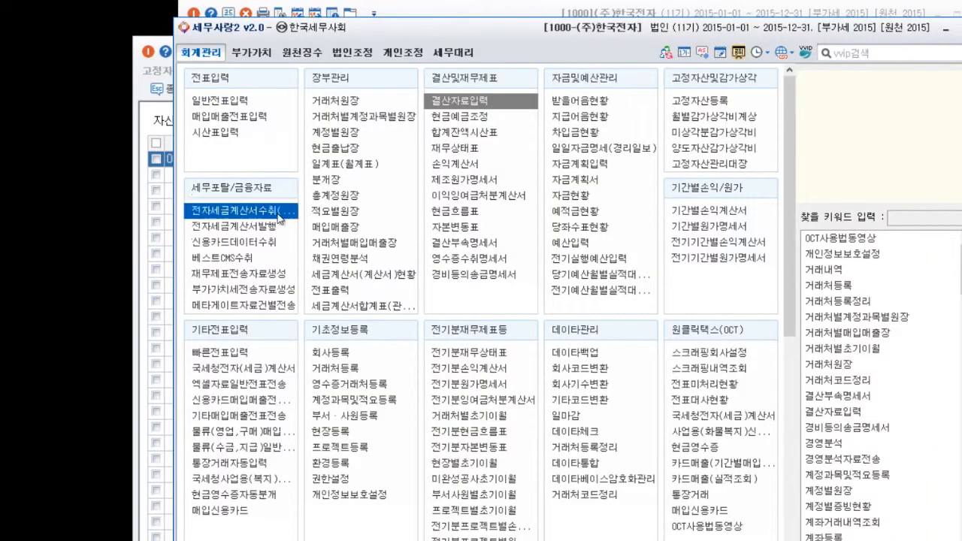
{"action": "left_click", "coordinate": [253, 125]}
{"action": "left_click", "coordinate": [253, 123]}
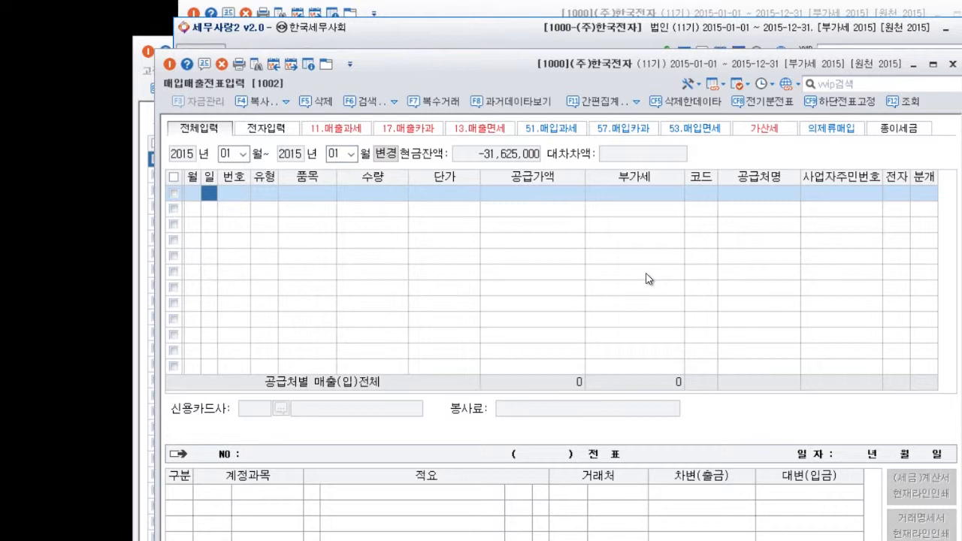
{"action": "type", "text": "12"}
{"action": "key", "text": "Return"}
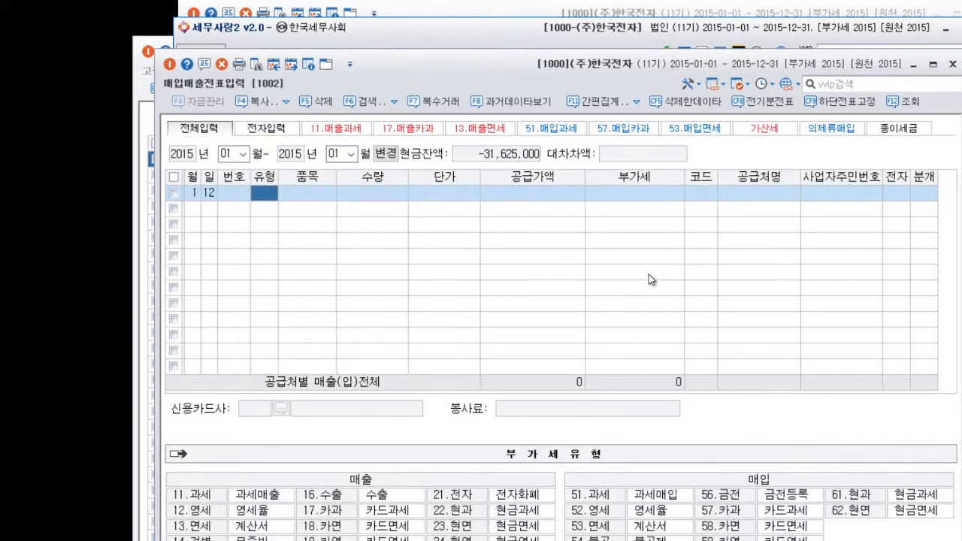
{"action": "type", "text": "51"}
{"action": "key", "text": "Return"}
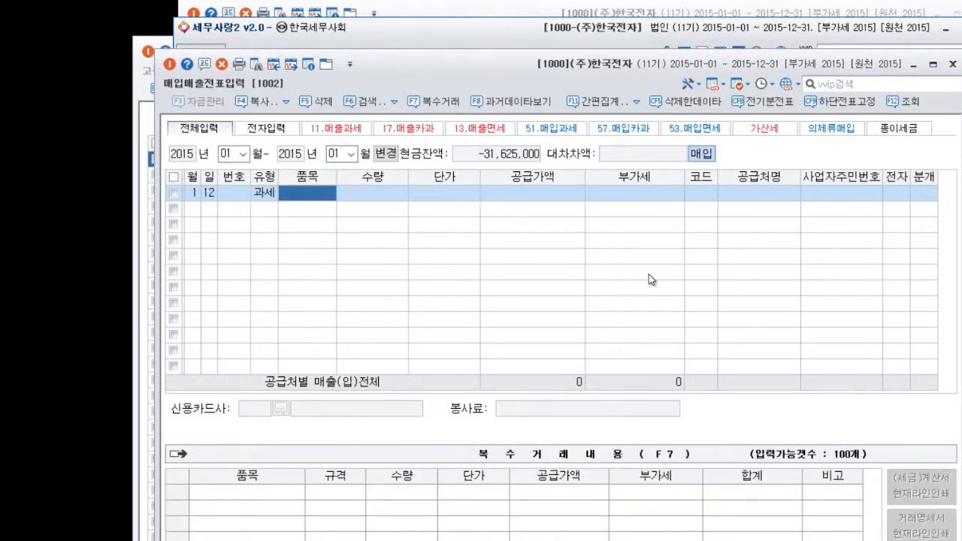
Enter 기계장치 as the item with a supply value of 100,000,000, leaving quantity and unit price blank and accepting the calculated VAT.
{"action": "type", "text": "기계장치"}
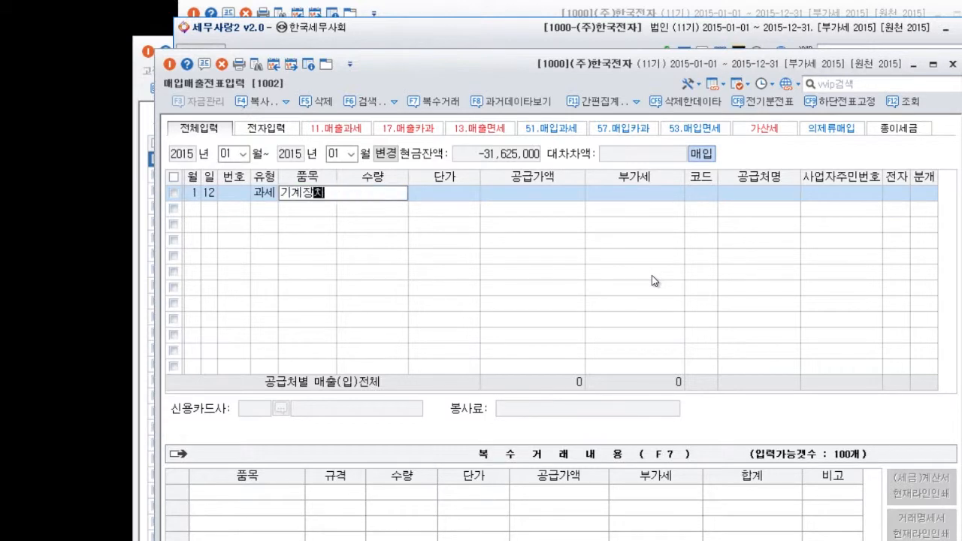
{"action": "key", "text": "Return"}
{"action": "key", "text": "Return"}
{"action": "key", "text": "Return"}
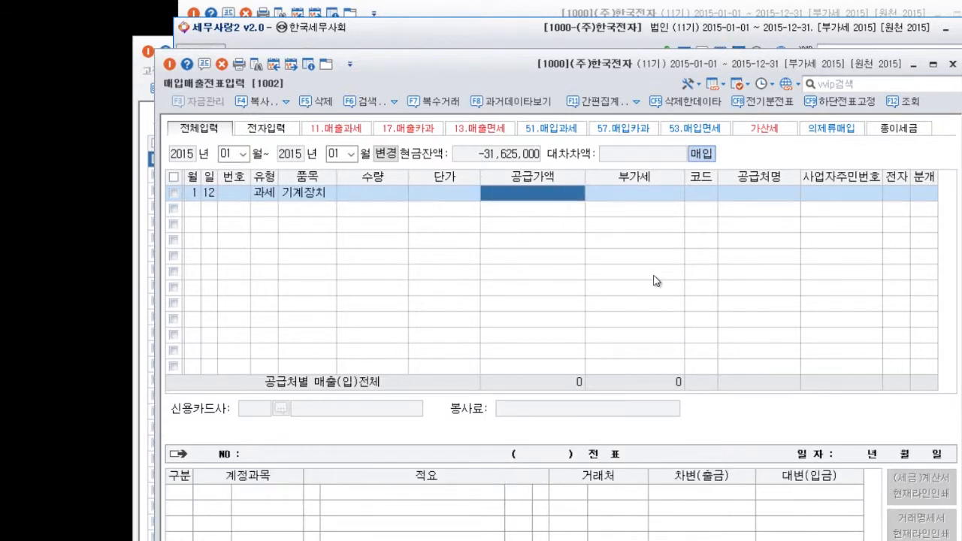
{"action": "type", "text": "100,000,000"}
{"action": "key", "text": "Return"}
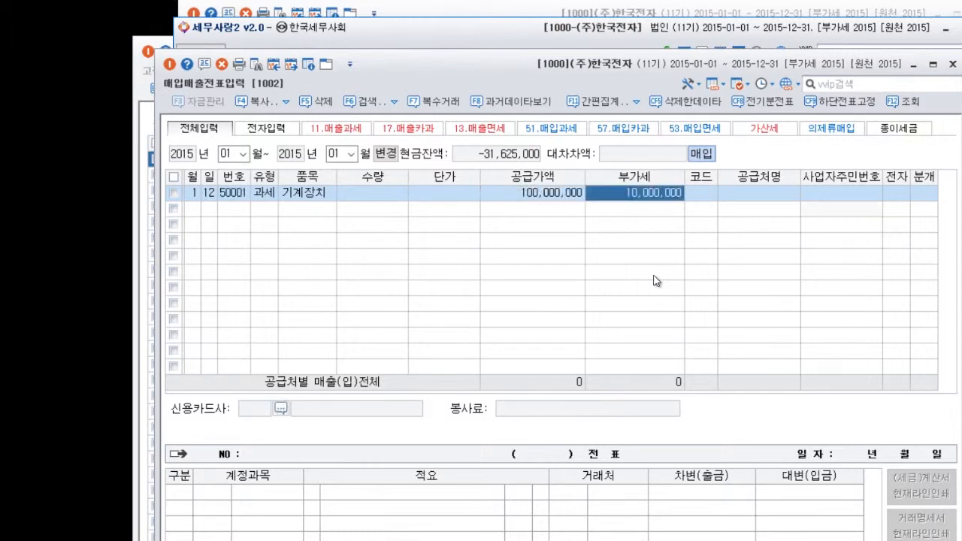
{"action": "key", "text": "Return"}
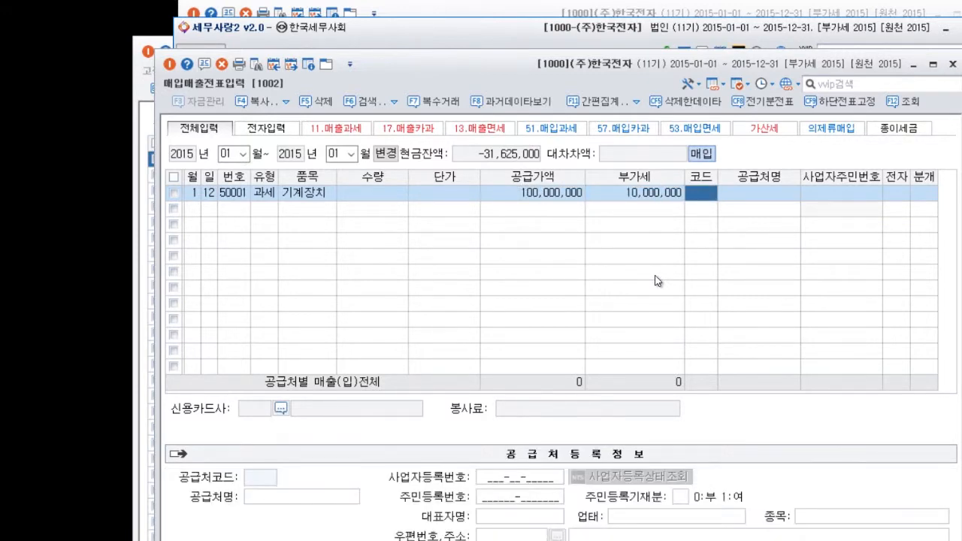
Assign (주)제주 (code 00101) as the supplier and set the journal type to 외상 (2).
{"action": "key", "text": "F2"}
{"action": "key", "text": "Return"}
{"action": "key", "text": "Return"}
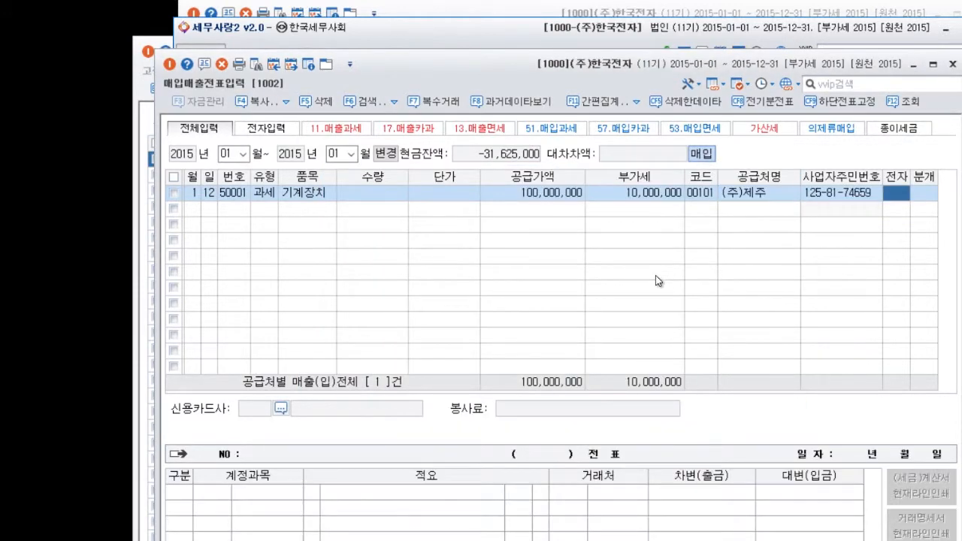
{"action": "key", "text": "Return"}
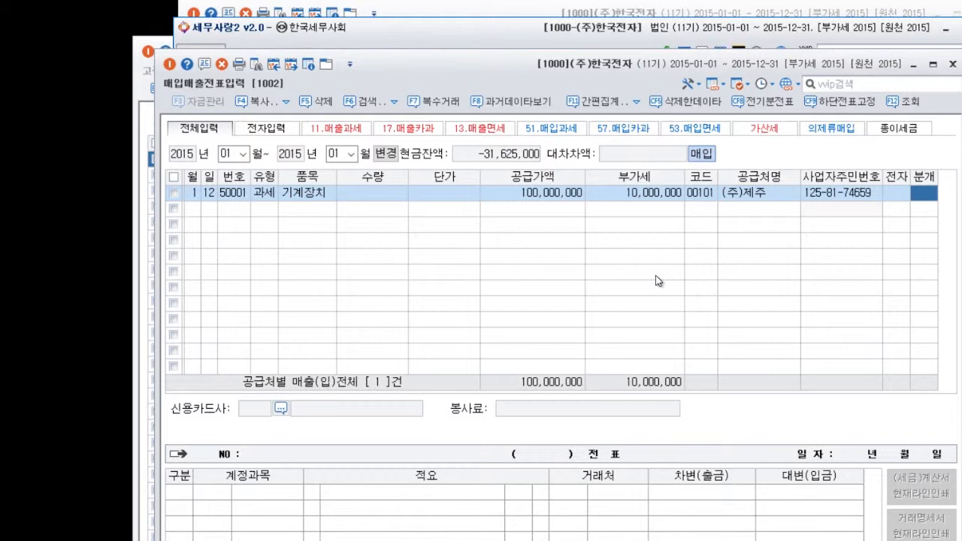
{"action": "type", "text": "2"}
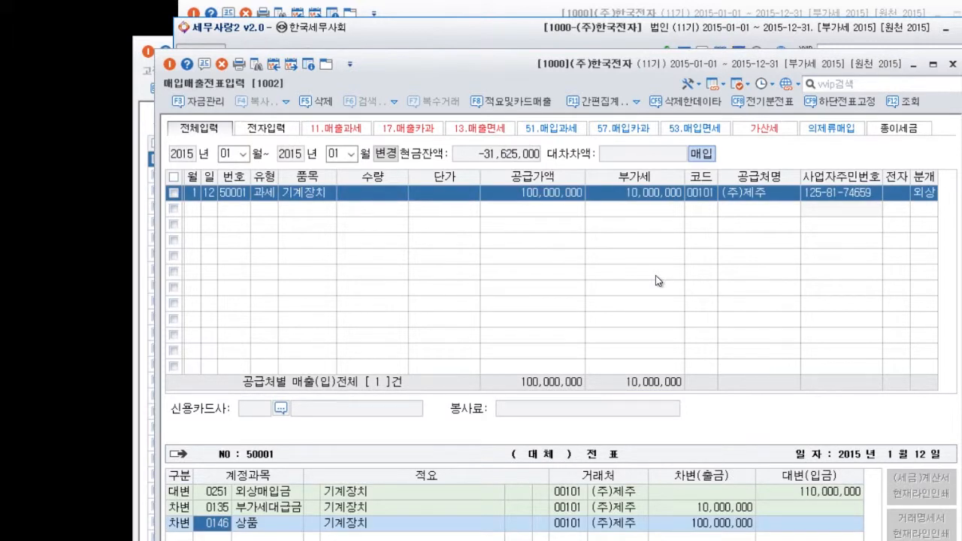
{"action": "type", "text": "0206"}
Change the 상품 debit line's account to 0206 기계장치, finish the voucher without the 고정자산 간편등록, and return to the main menu.
{"action": "key", "text": "Return"}
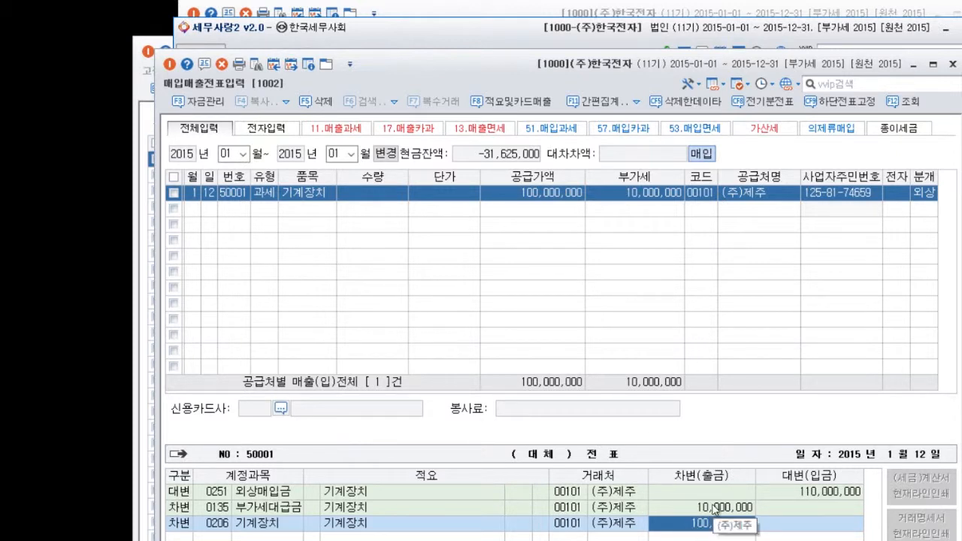
{"action": "key", "text": "Return"}
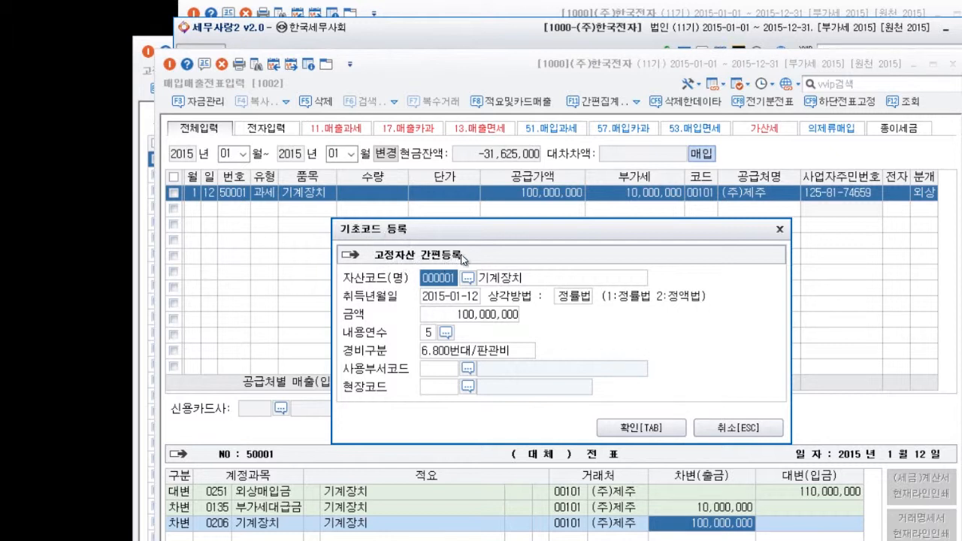
{"action": "left_click", "coordinate": [779, 229]}
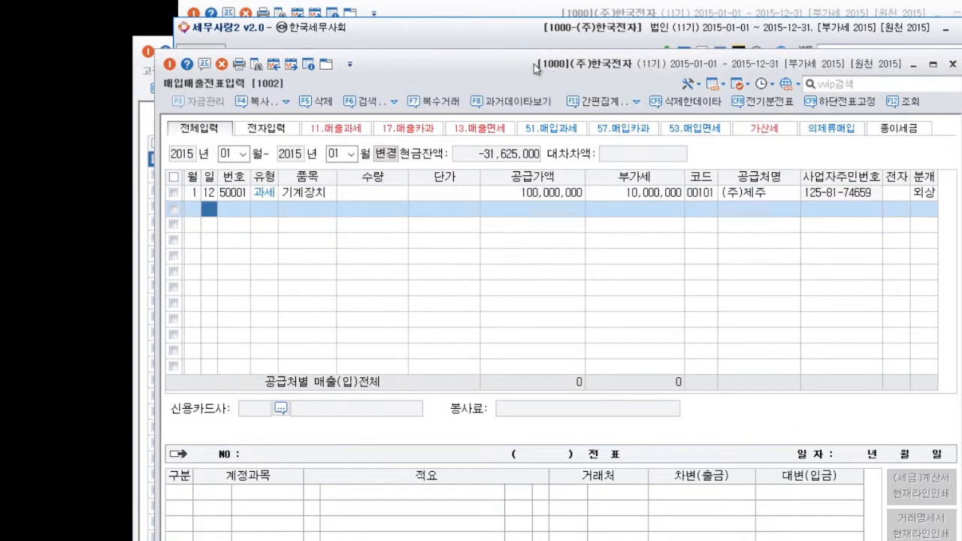
{"action": "left_click", "coordinate": [469, 33]}
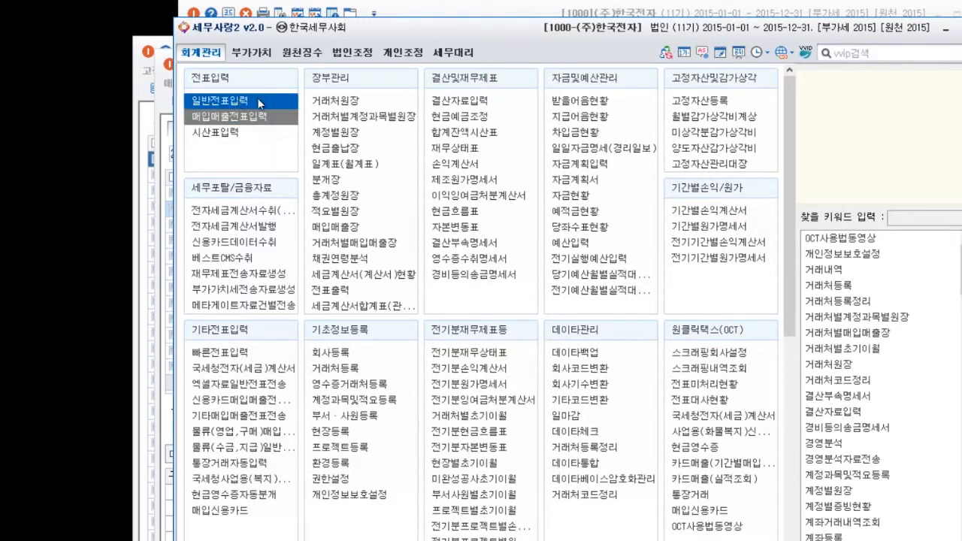
Open 고정자산등록, then check the 고정자산 간편자동등록 사용 option in the accounting settings of 환경등록.
{"action": "left_click", "coordinate": [698, 103]}
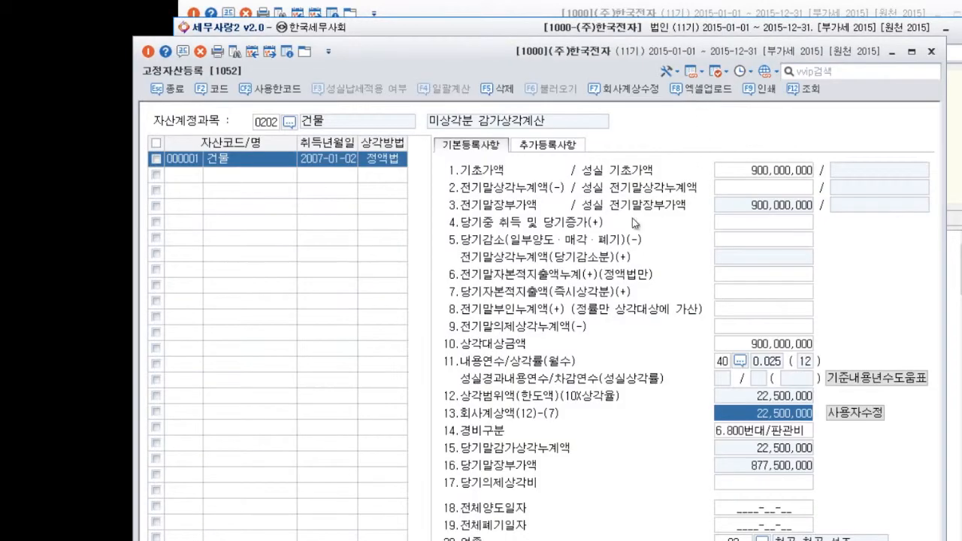
{"action": "left_click", "coordinate": [504, 32]}
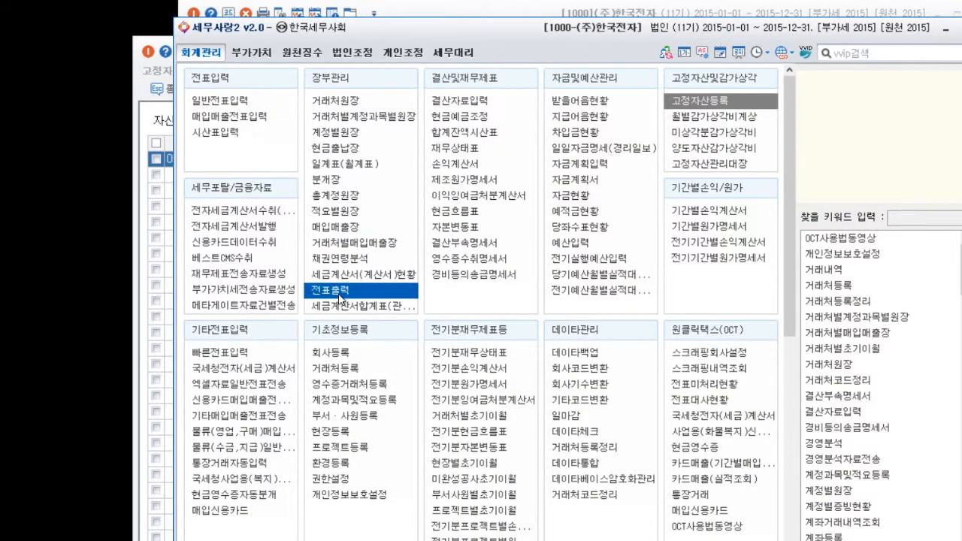
{"action": "left_click", "coordinate": [367, 470]}
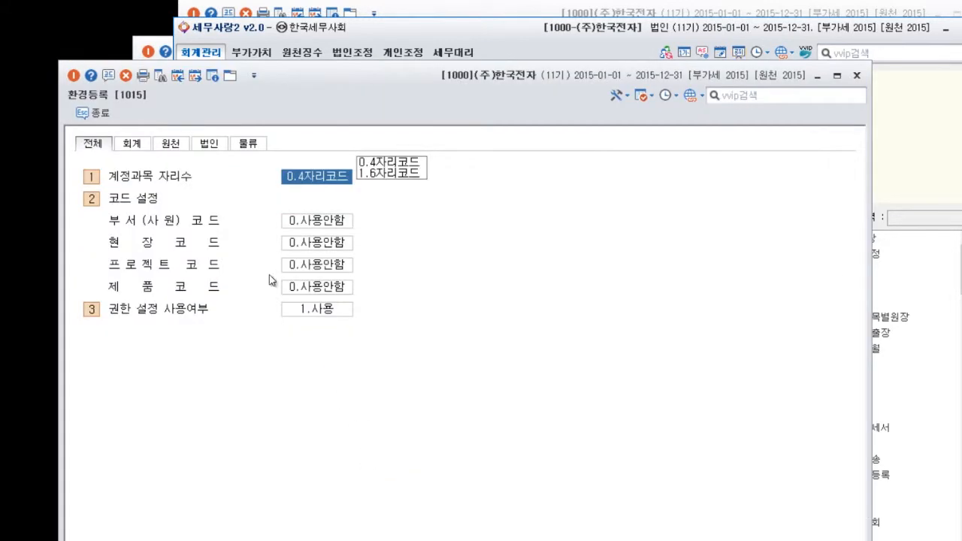
{"action": "left_click", "coordinate": [133, 146]}
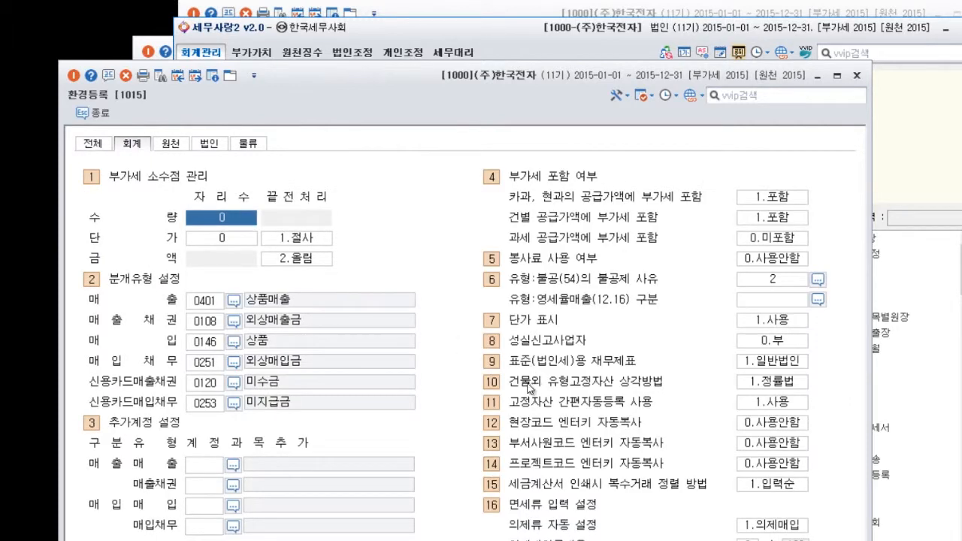
{"action": "left_click", "coordinate": [770, 403]}
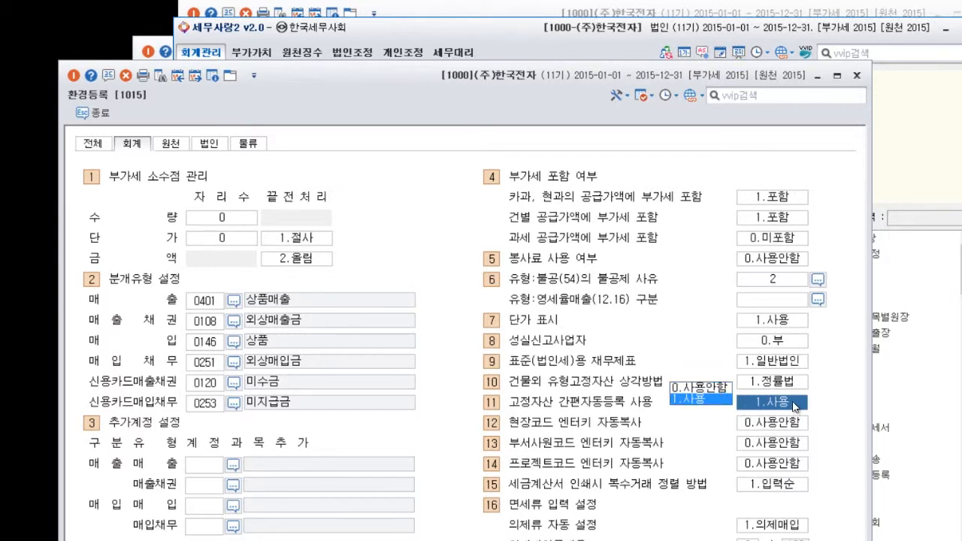
{"action": "left_click", "coordinate": [856, 76]}
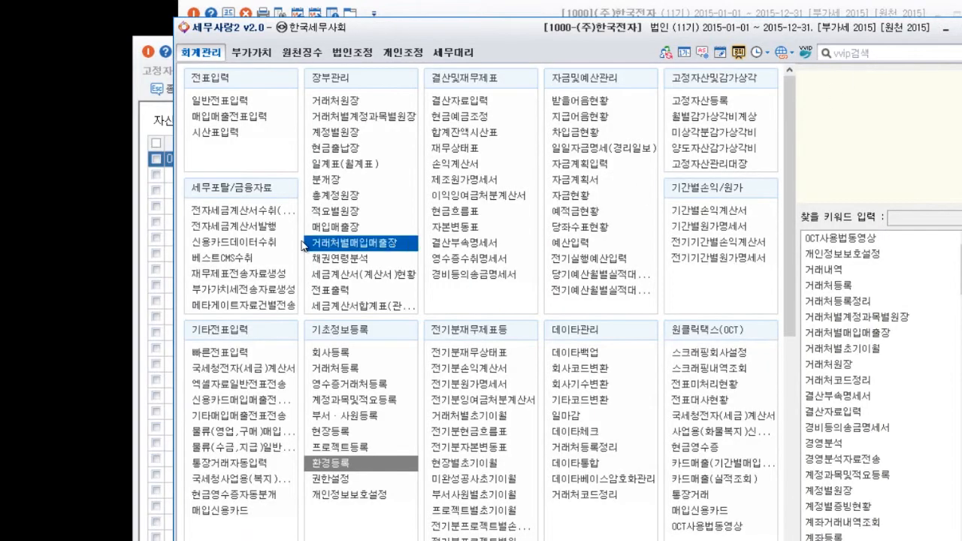
Look up the assets registered under account 0206 기계장치 in 고정자산등록.
{"action": "left_click", "coordinate": [153, 116]}
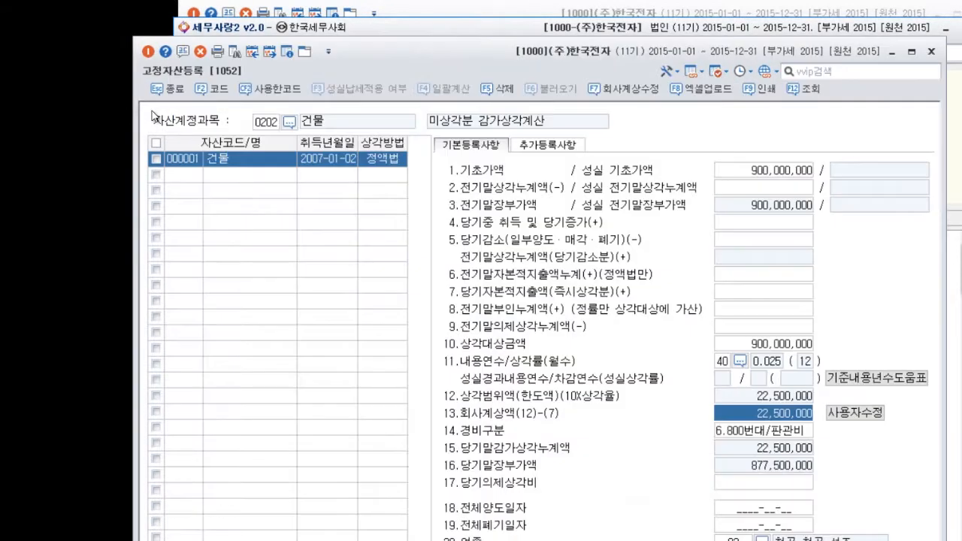
{"action": "left_click", "coordinate": [269, 123]}
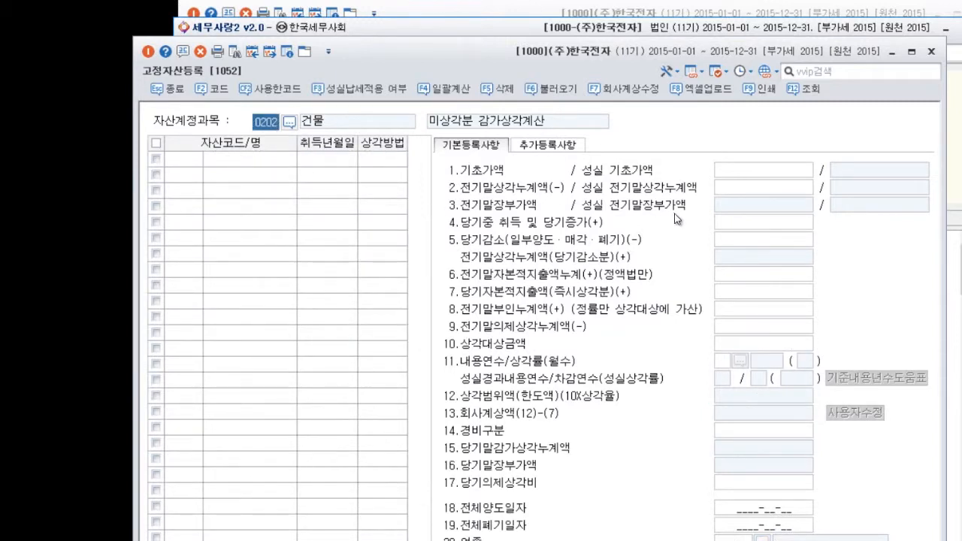
{"action": "type", "text": "0206"}
{"action": "key", "text": "Return"}
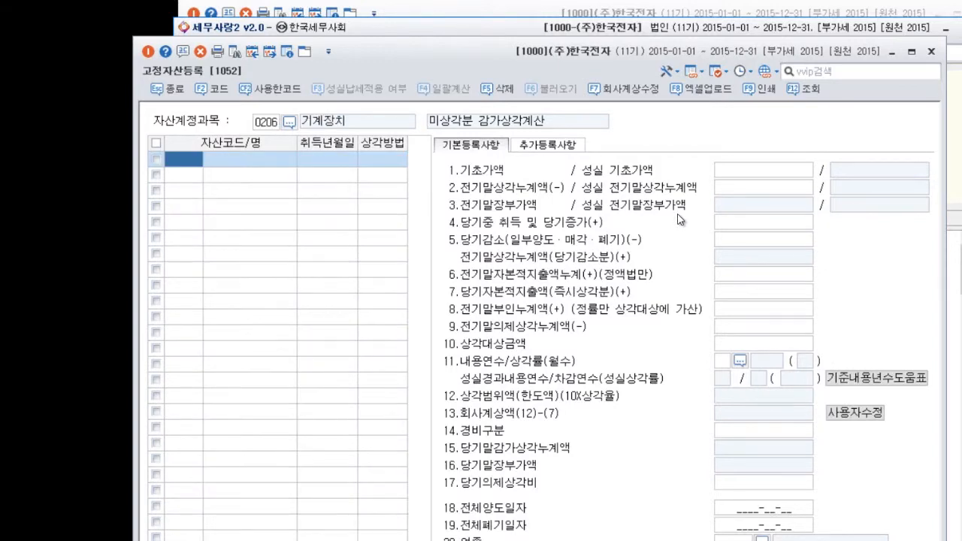
Close 고정자산등록 and 결산자료입력, and display the journal of the January 12 기계장치 voucher in 매입매출전표입력.
{"action": "left_click", "coordinate": [930, 51]}
{"action": "left_click", "coordinate": [565, 15]}
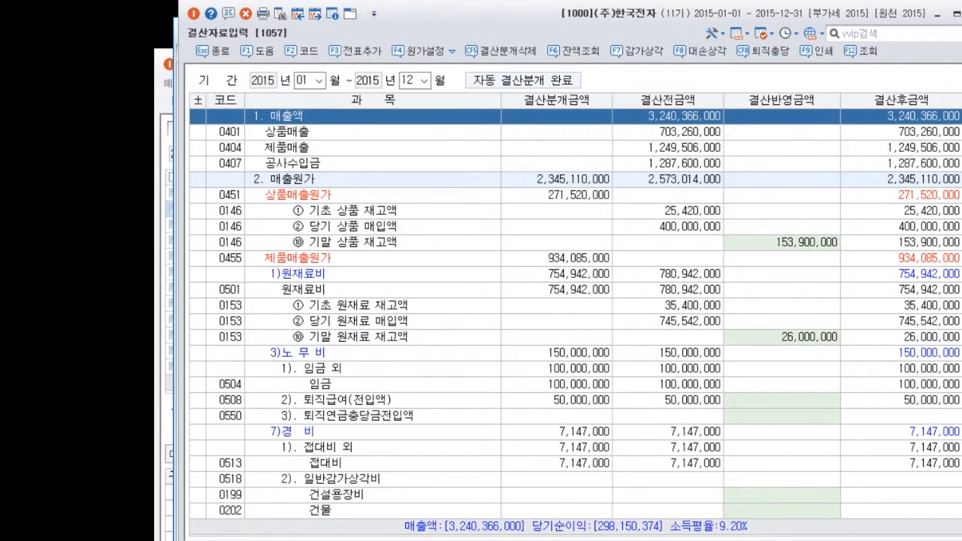
{"action": "left_click", "coordinate": [961, 13]}
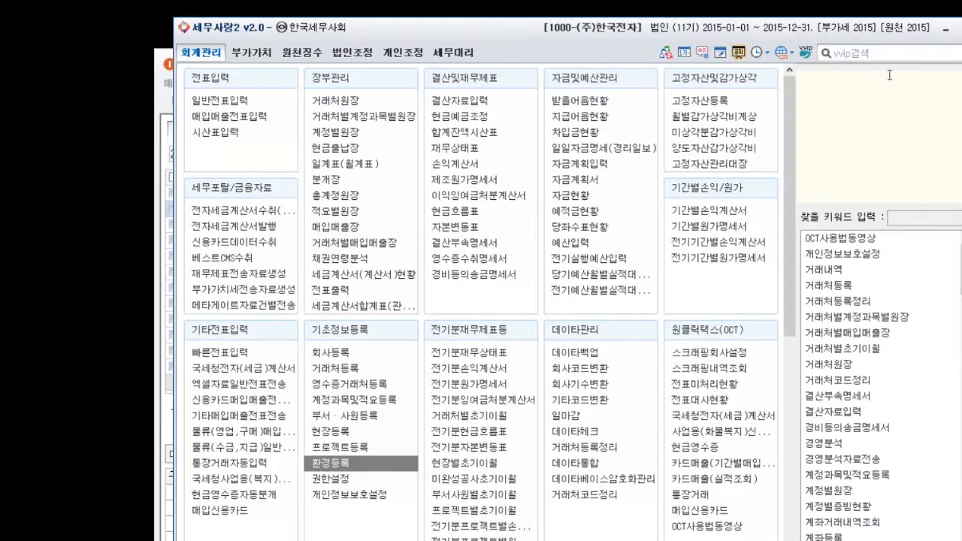
{"action": "left_click", "coordinate": [246, 123]}
{"action": "left_click", "coordinate": [304, 193]}
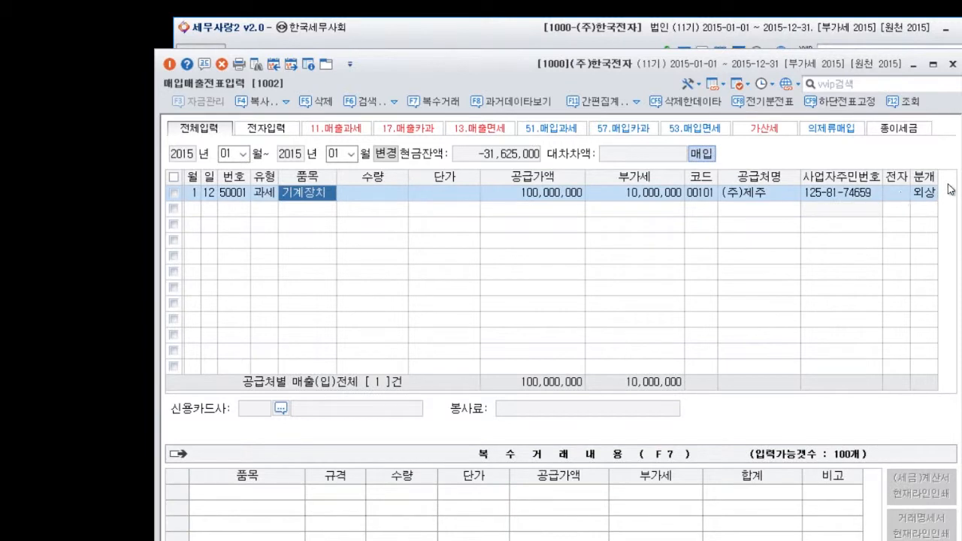
{"action": "left_click", "coordinate": [924, 193]}
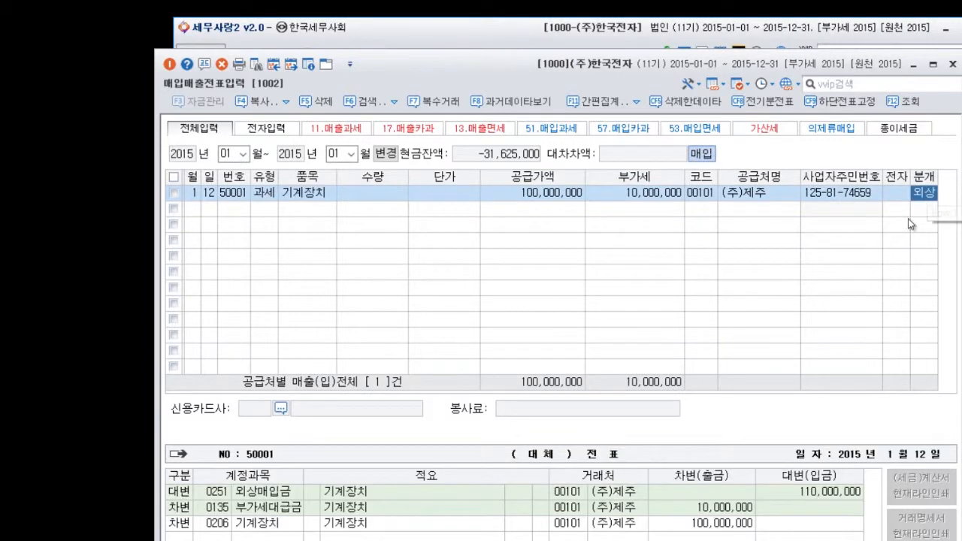
Register the voucher's 0206 기계장치 debit line through 고정자산 간편등록 as asset 000001 with 정률법, 내용연수 5 and 6.800번대/판관비.
{"action": "left_click", "coordinate": [280, 526]}
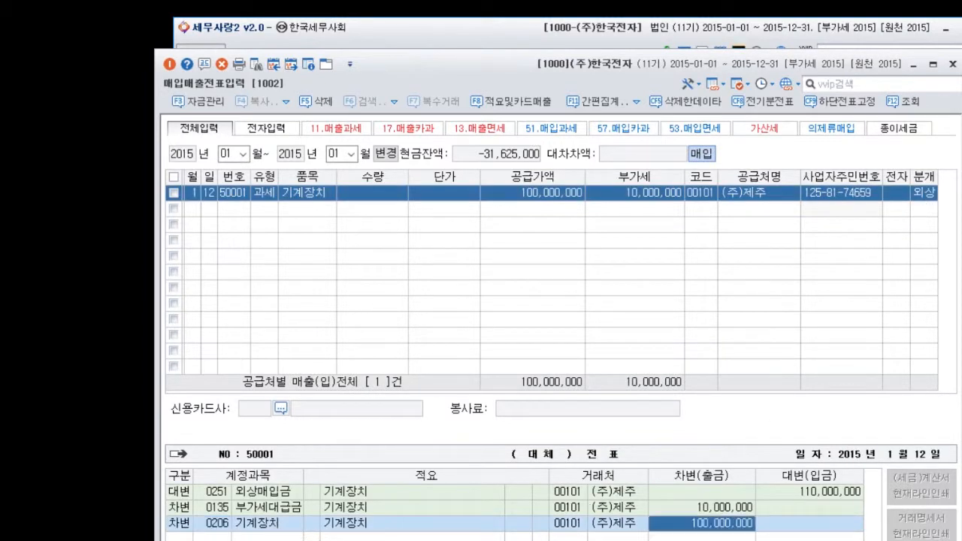
{"action": "key", "text": "Return"}
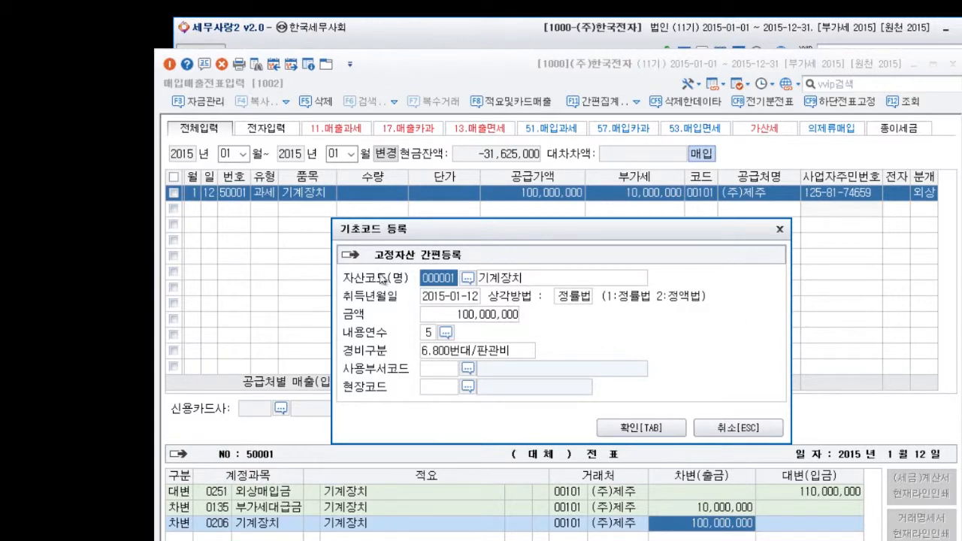
{"action": "left_click", "coordinate": [630, 434]}
{"action": "left_click", "coordinate": [571, 194]}
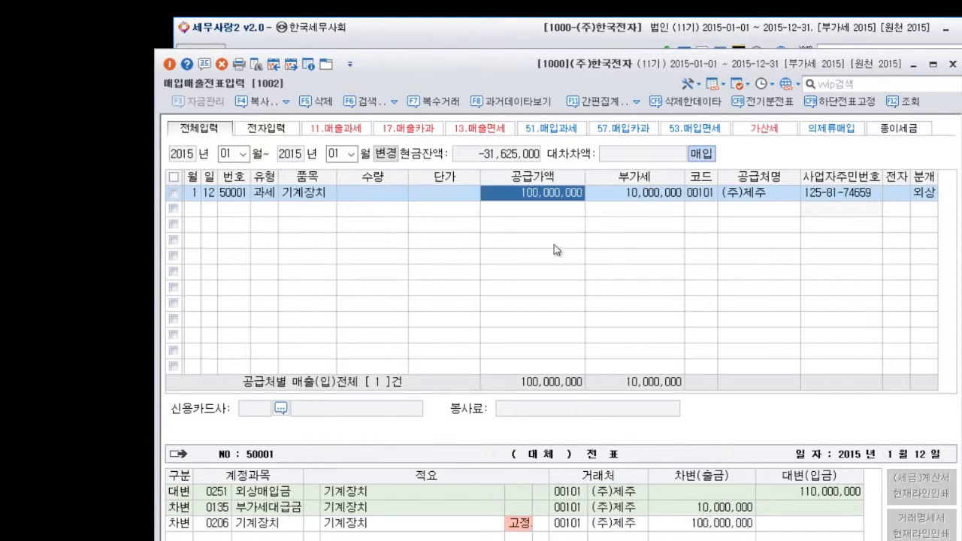
Open the 기계장치 asset in 고정자산등록, set its 내용연수 to 6, and tick its row.
{"action": "left_click", "coordinate": [525, 31]}
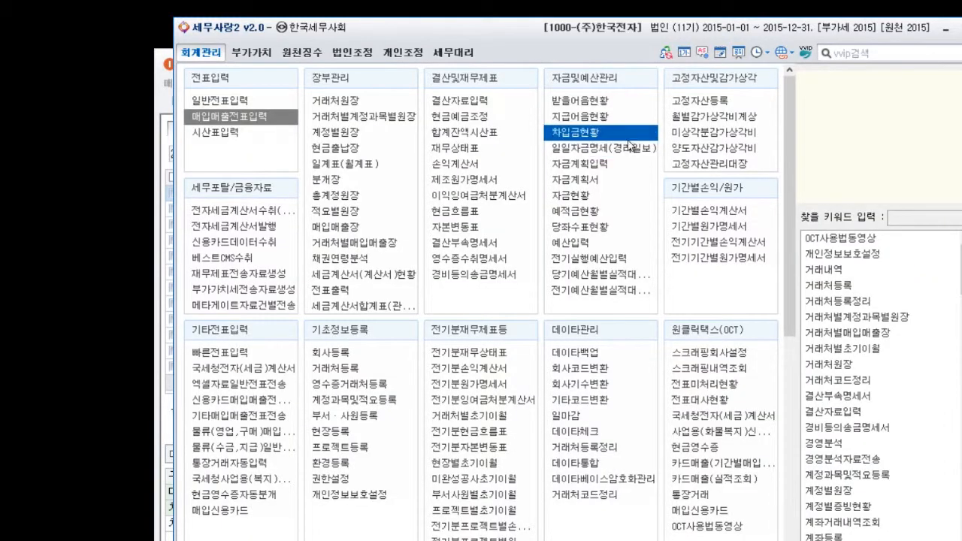
{"action": "left_click", "coordinate": [704, 102]}
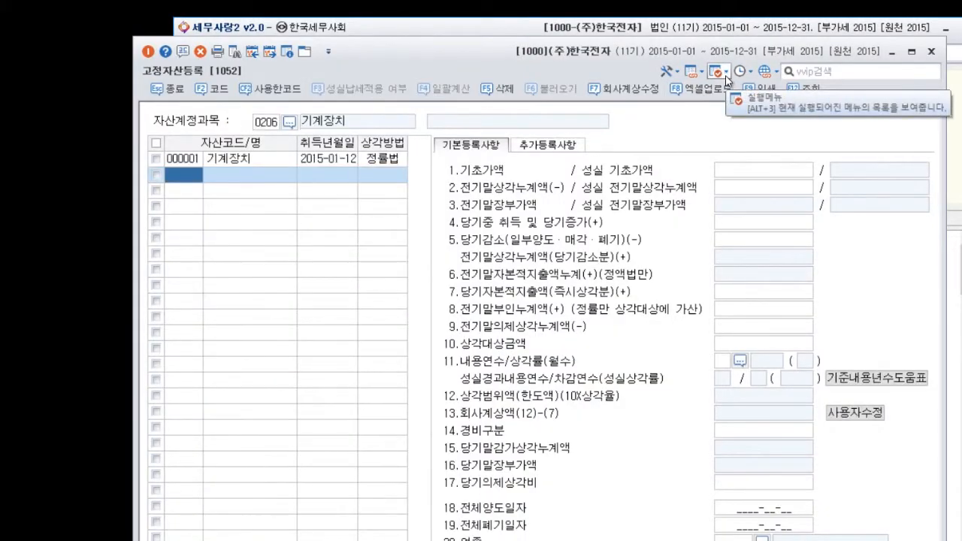
{"action": "left_click", "coordinate": [266, 160]}
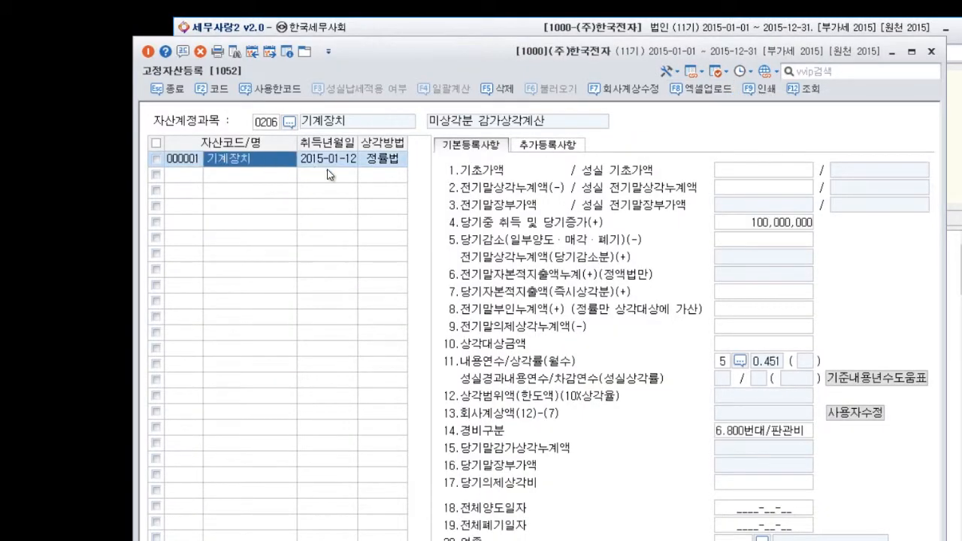
{"action": "left_click", "coordinate": [724, 362]}
{"action": "type", "text": "6"}
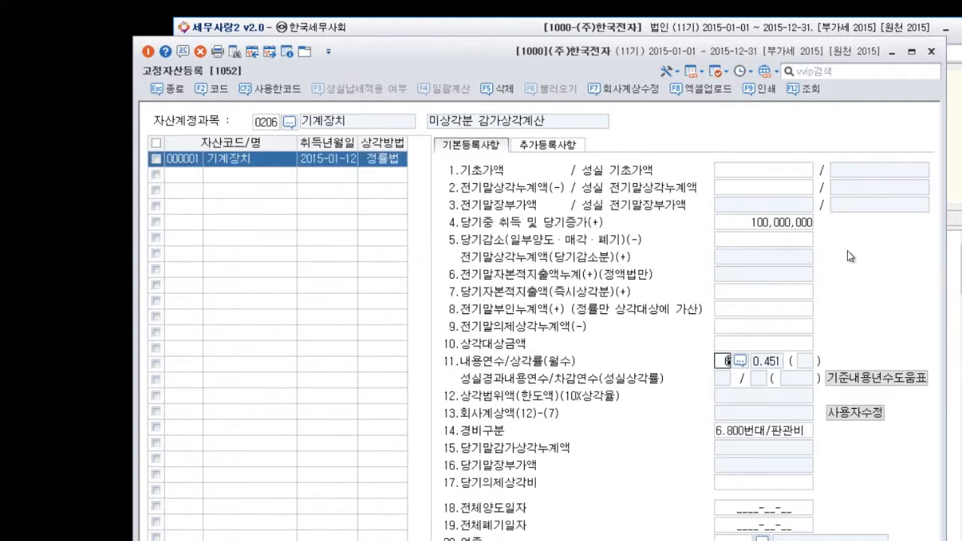
{"action": "key", "text": "Return"}
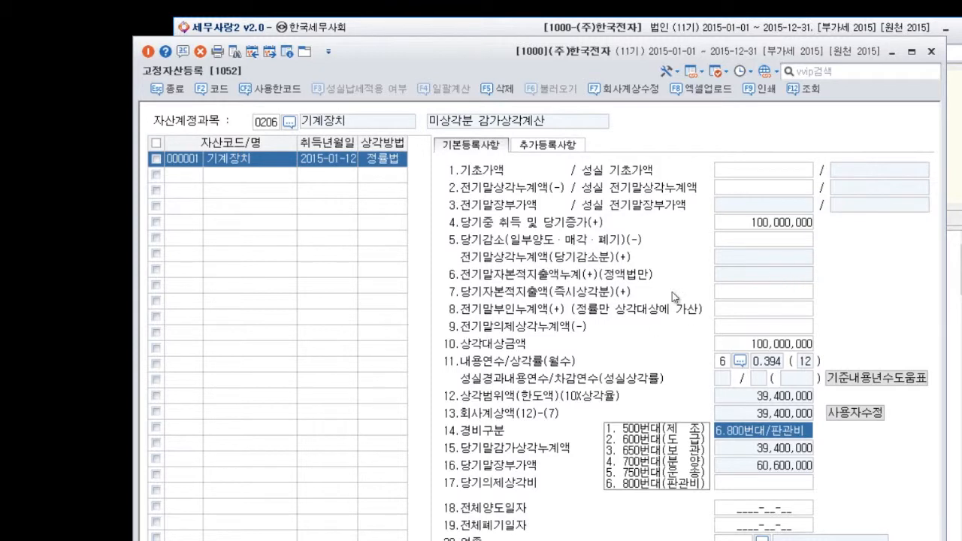
{"action": "left_click", "coordinate": [156, 160]}
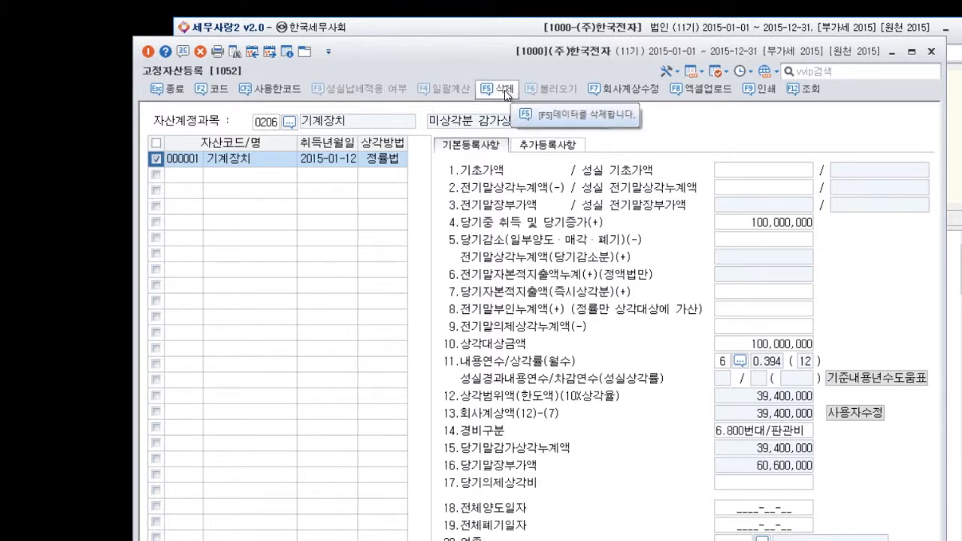
{"action": "left_click", "coordinate": [265, 169]}
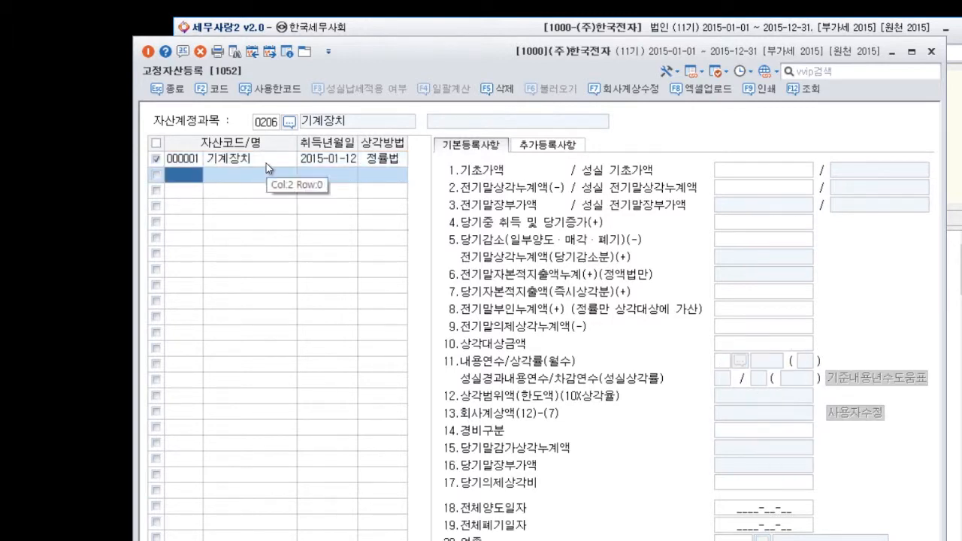
Return to 매입매출전표입력 and start a taxable sales voucher (type 11, 과세) dated January 30.
{"action": "left_click_drag", "start_coordinate": [434, 51], "coordinate": [616, 53]}
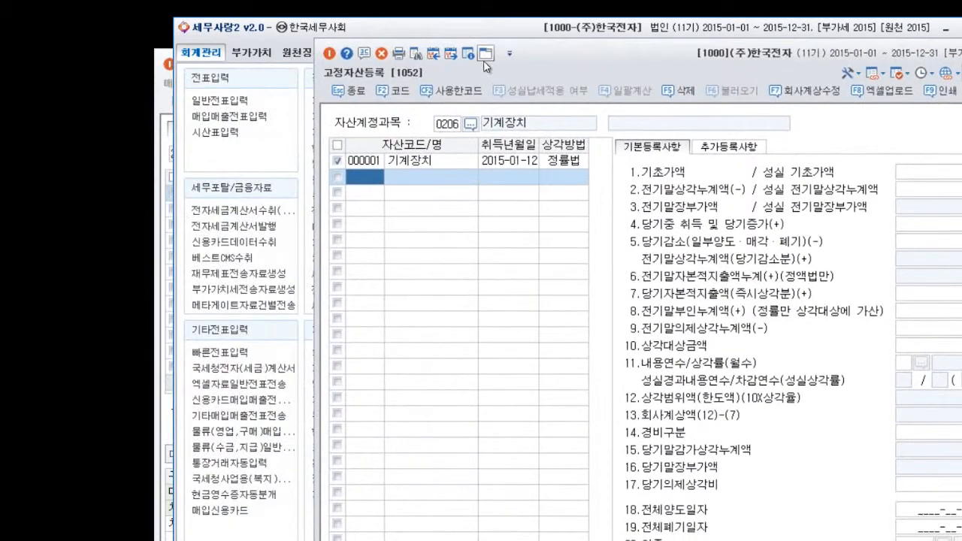
{"action": "left_click", "coordinate": [494, 32]}
{"action": "left_click", "coordinate": [273, 118]}
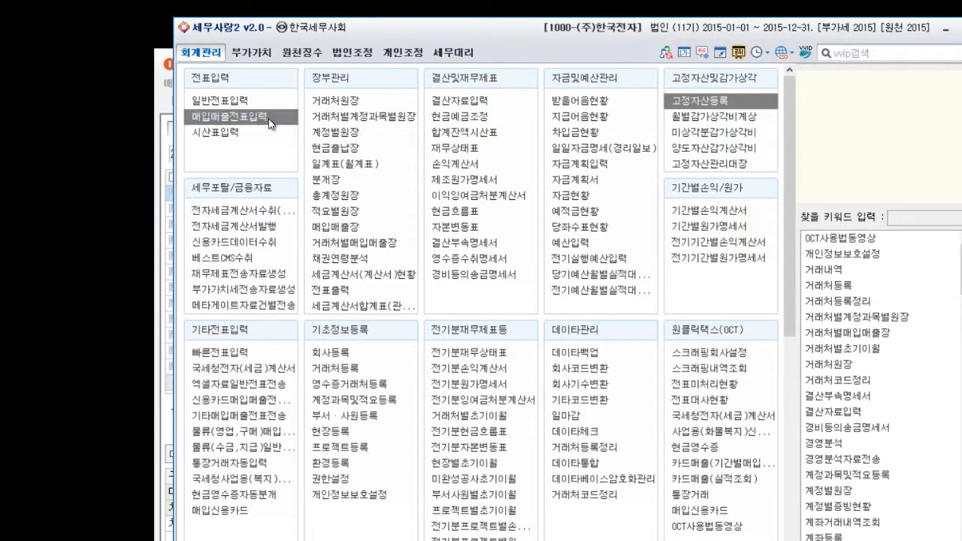
{"action": "left_click", "coordinate": [195, 210]}
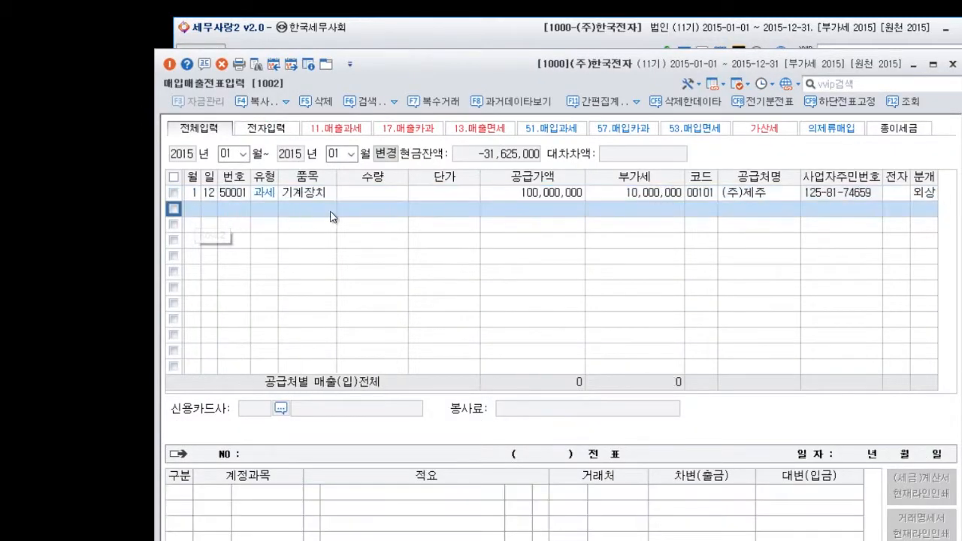
{"action": "type", "text": "30"}
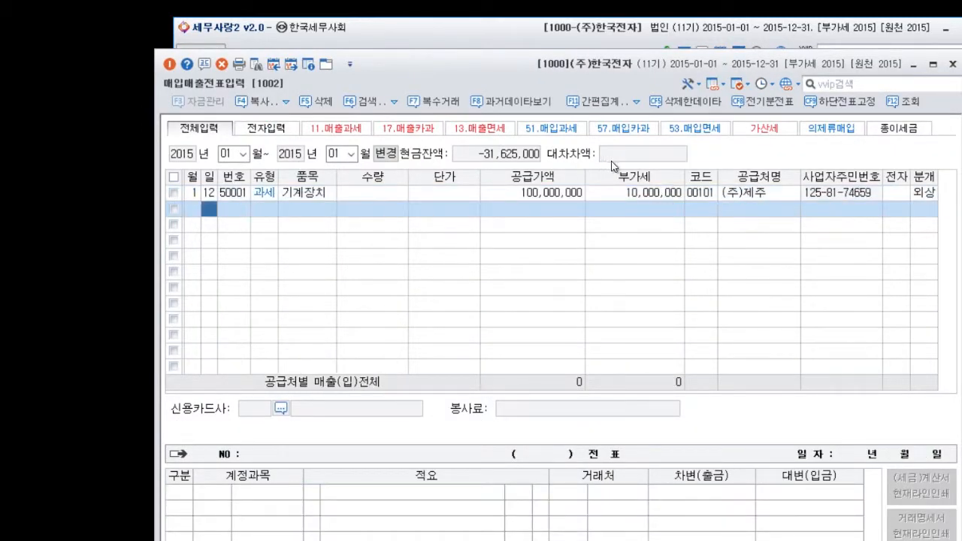
{"action": "key", "text": "Return"}
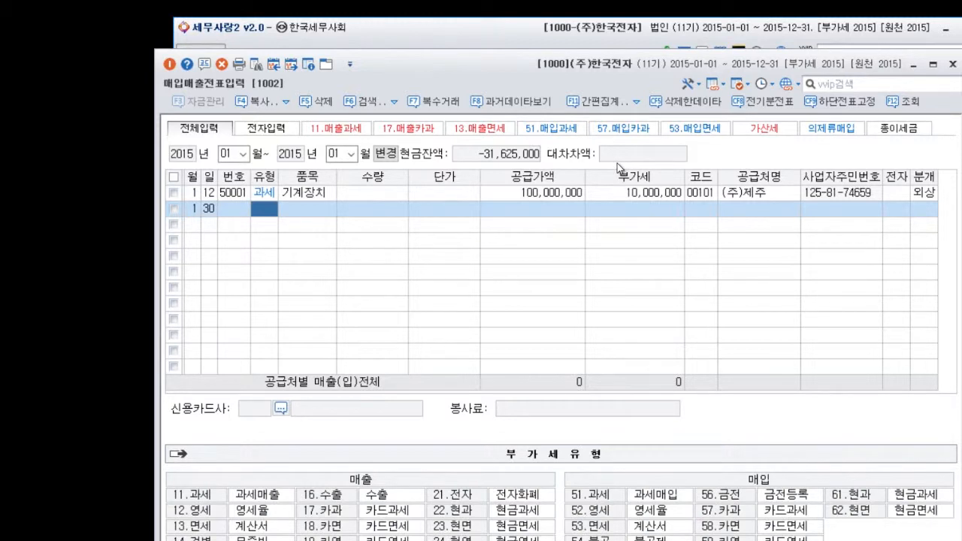
{"action": "type", "text": "11"}
{"action": "key", "text": "Return"}
Enter 기계장치 as the item with a supply value of 110,000,000 and assign (주)제주 (code 00101) as the trading partner.
{"action": "type", "text": "기계장치"}
{"action": "key", "text": "Return"}
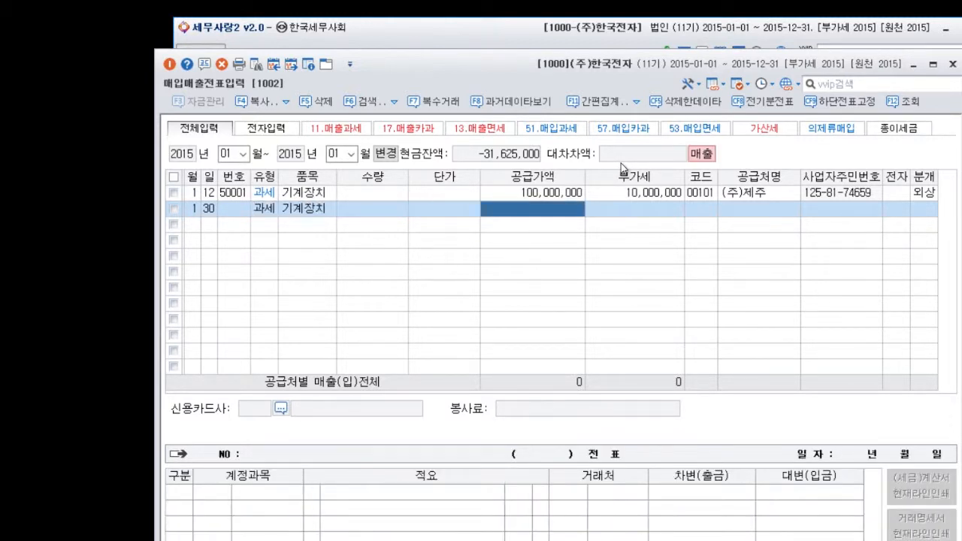
{"action": "type", "text": "11"}
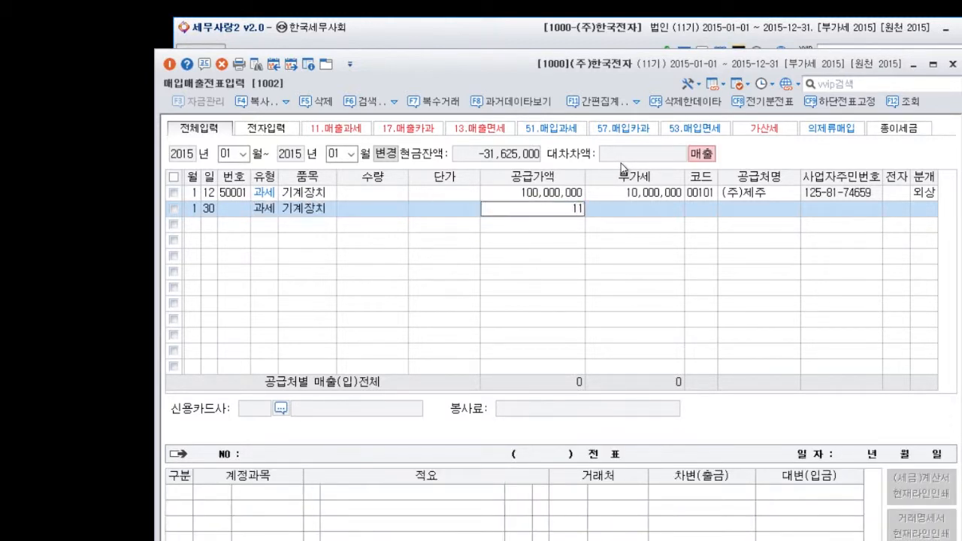
{"action": "type", "text": "0,000,000"}
{"action": "key", "text": "Return"}
{"action": "key", "text": "Return"}
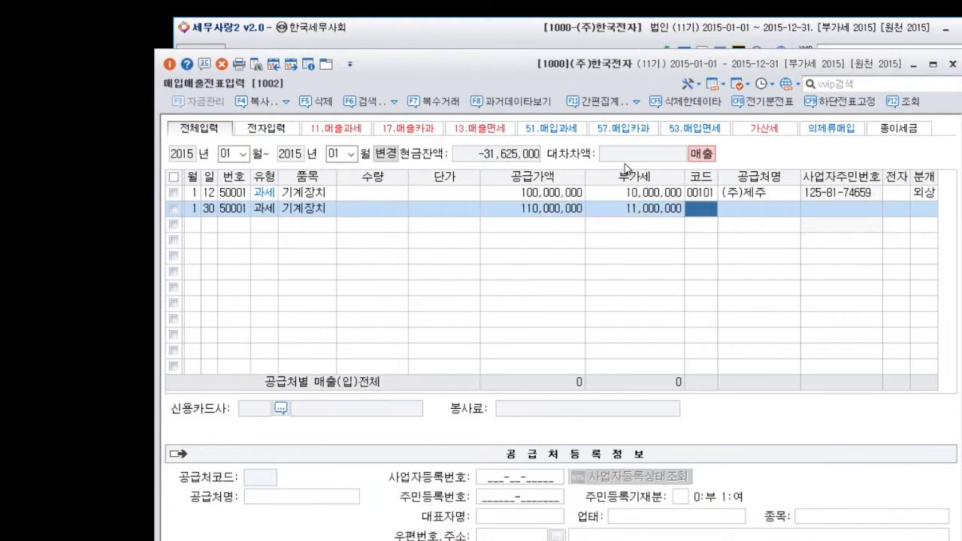
{"action": "key", "text": "Return"}
{"action": "key", "text": "Return"}
{"action": "key", "text": "Return"}
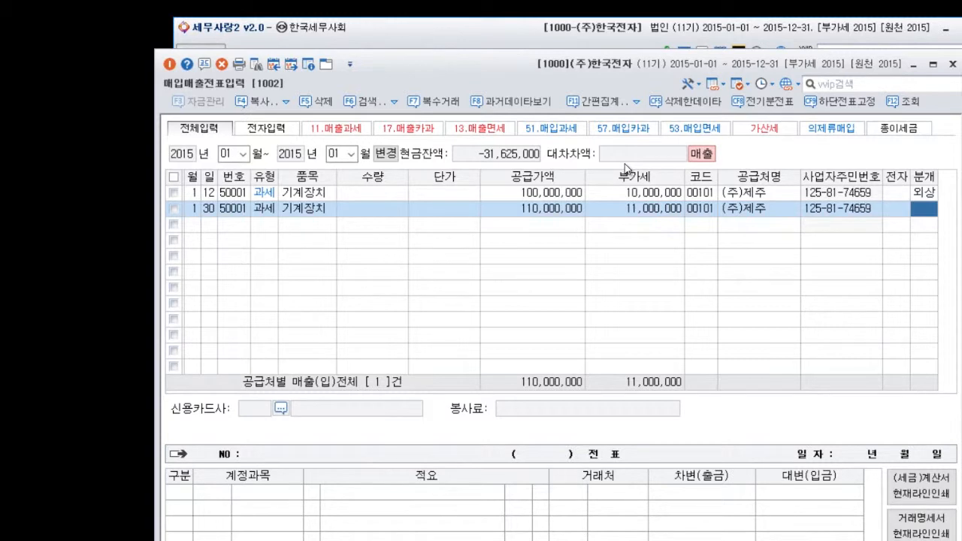
Correct the January 30 voucher's supply value to 100,000,000 and accept the recalculated VAT.
{"action": "left_click", "coordinate": [519, 213]}
{"action": "type", "text": "100,000,000"}
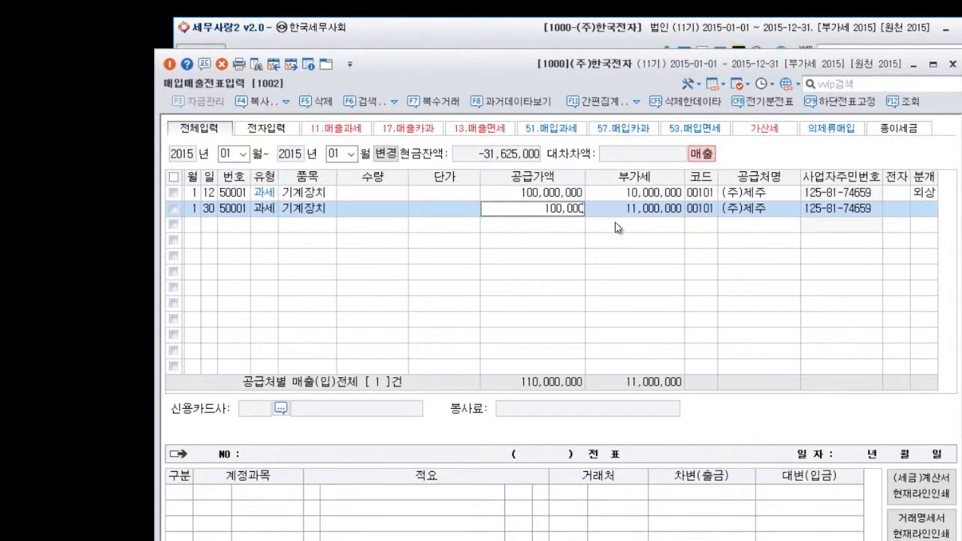
{"action": "key", "text": "Return"}
{"action": "key", "text": "Return"}
{"action": "key", "text": "Return"}
{"action": "key", "text": "Return"}
{"action": "key", "text": "Return"}
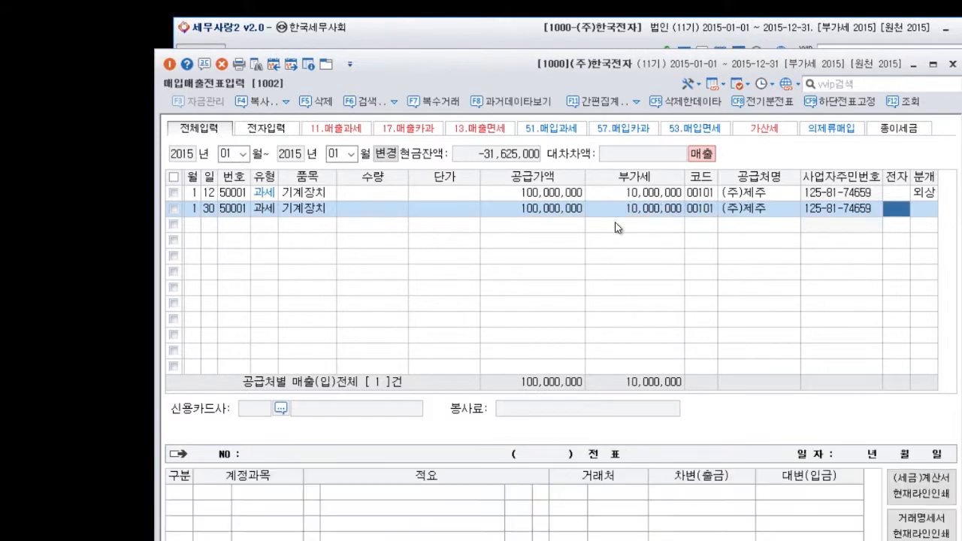
Set the sales voucher's journal type to 외상 (2) and change the sales credit line's account to 0206 기계장치.
{"action": "key", "text": "2"}
{"action": "type", "text": "206"}
{"action": "key", "text": "Return"}
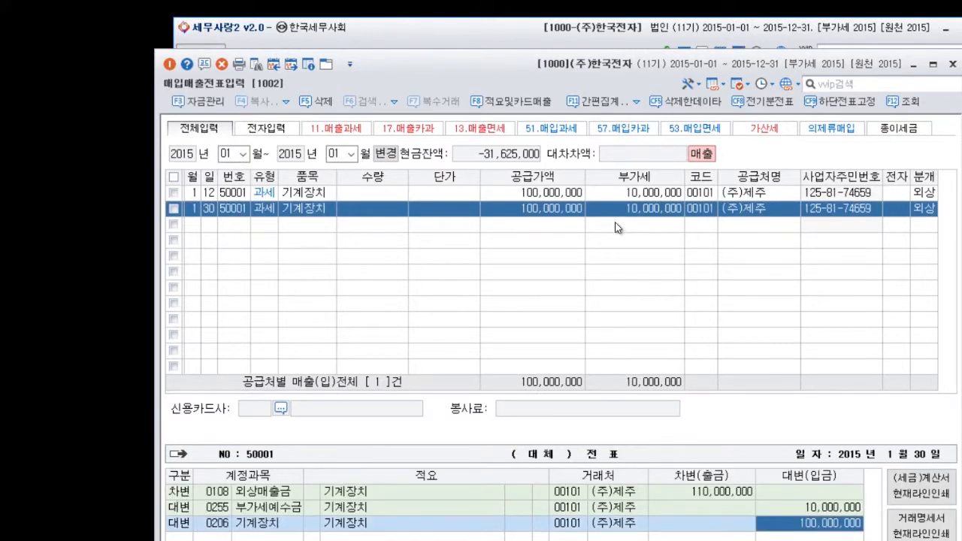
Complete the January 30 sales voucher, open 고정자산등록 and select the registered 기계장치 asset under account 0206.
{"action": "key", "text": "Return"}
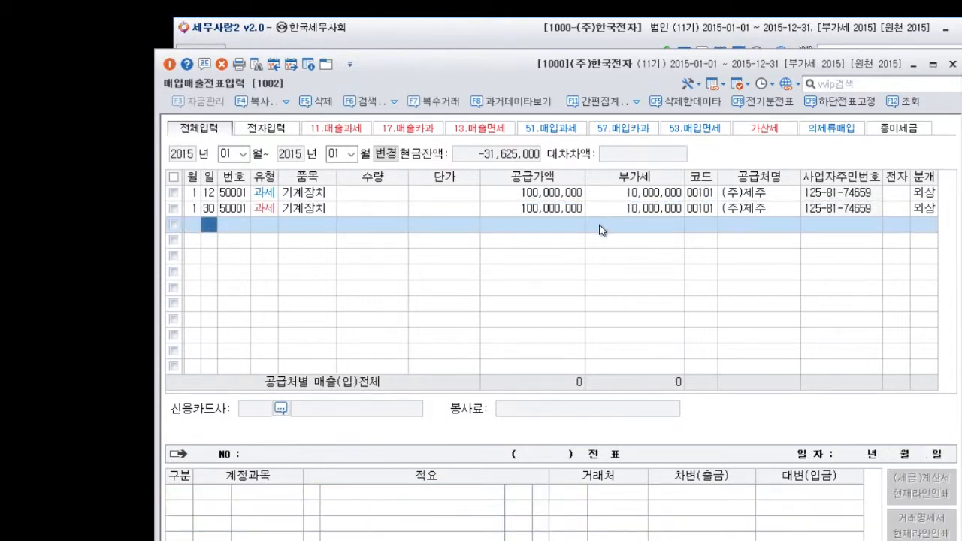
{"action": "left_click", "coordinate": [573, 211]}
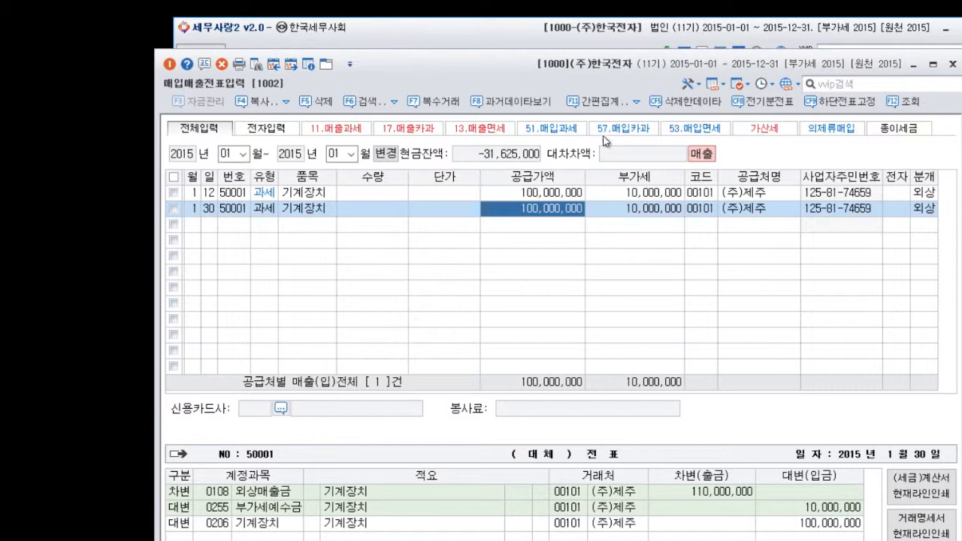
{"action": "left_click", "coordinate": [607, 29]}
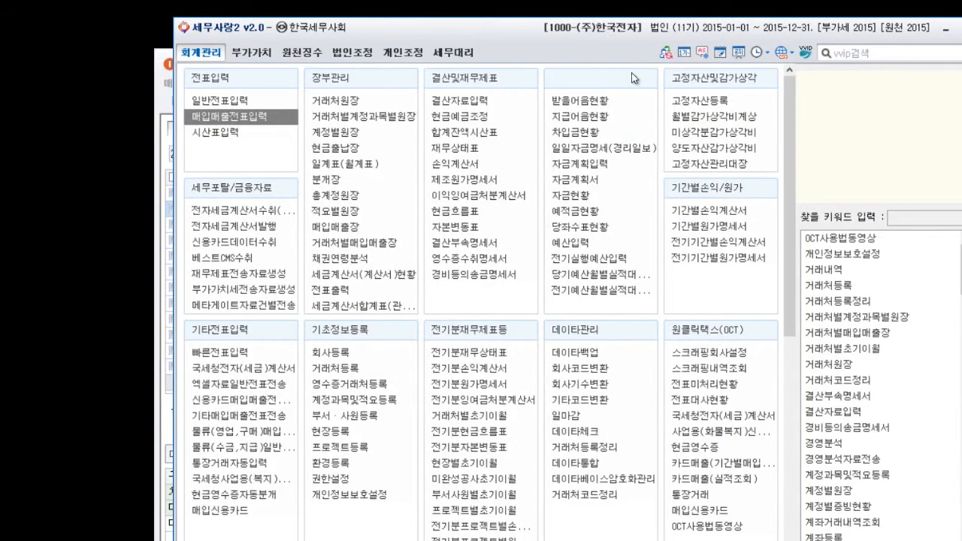
{"action": "left_click", "coordinate": [687, 106]}
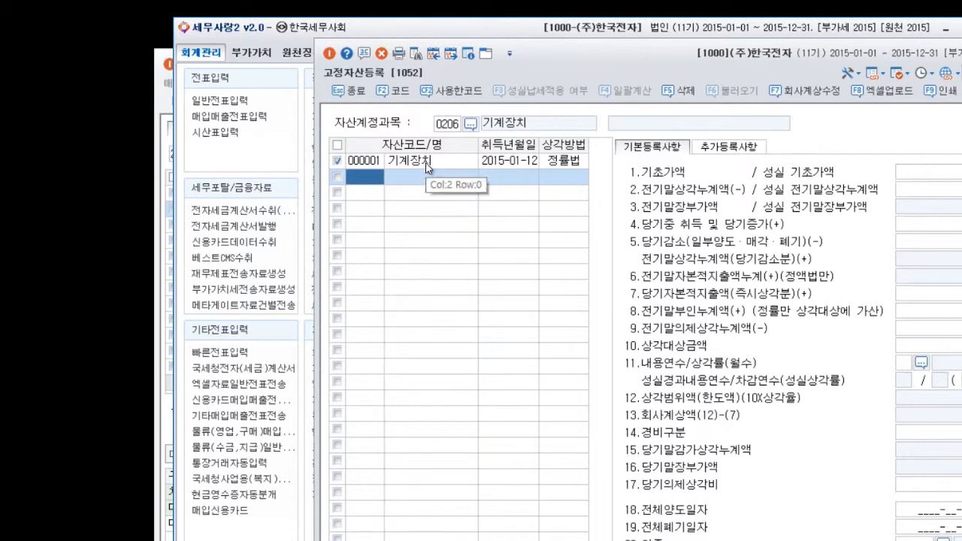
{"action": "left_click", "coordinate": [426, 162]}
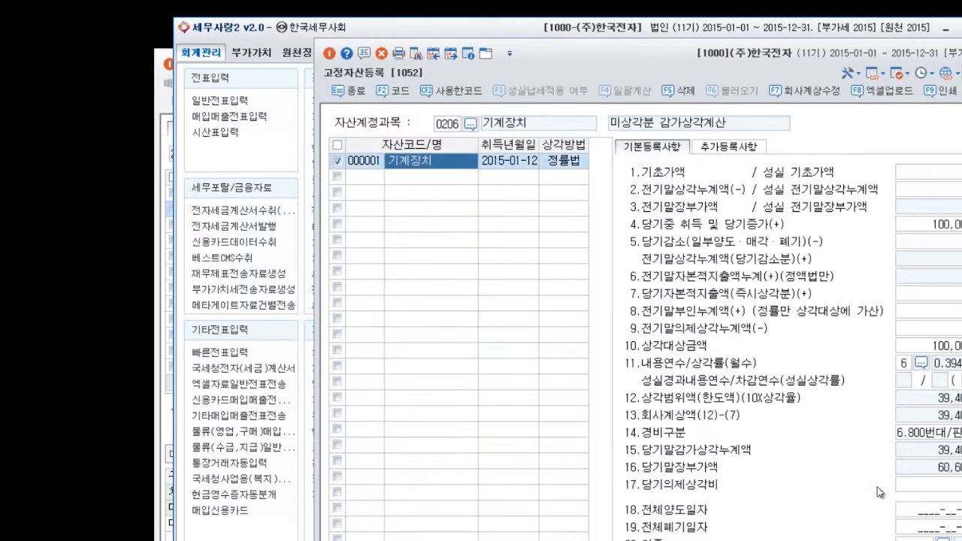
Set the 기계장치 asset's full transfer date (전체양도일자) to 2015-01-31.
{"action": "left_click", "coordinate": [938, 511]}
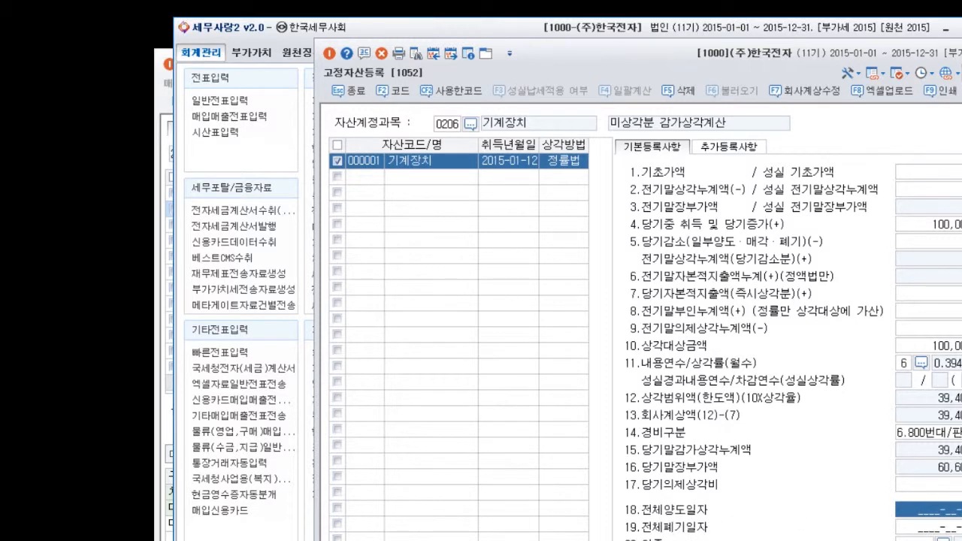
{"action": "type", "text": "20"}
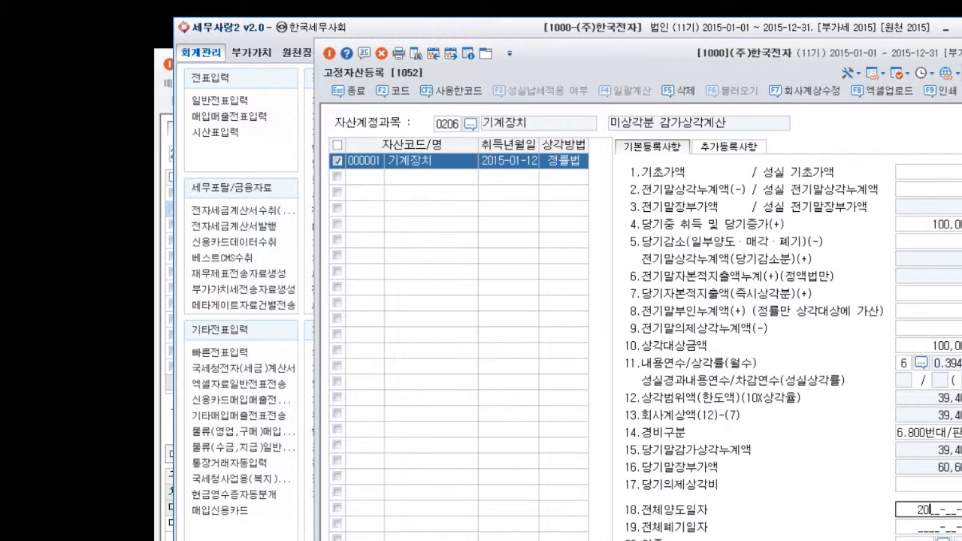
{"action": "type", "text": "15-01-"}
{"action": "key", "text": "Return"}
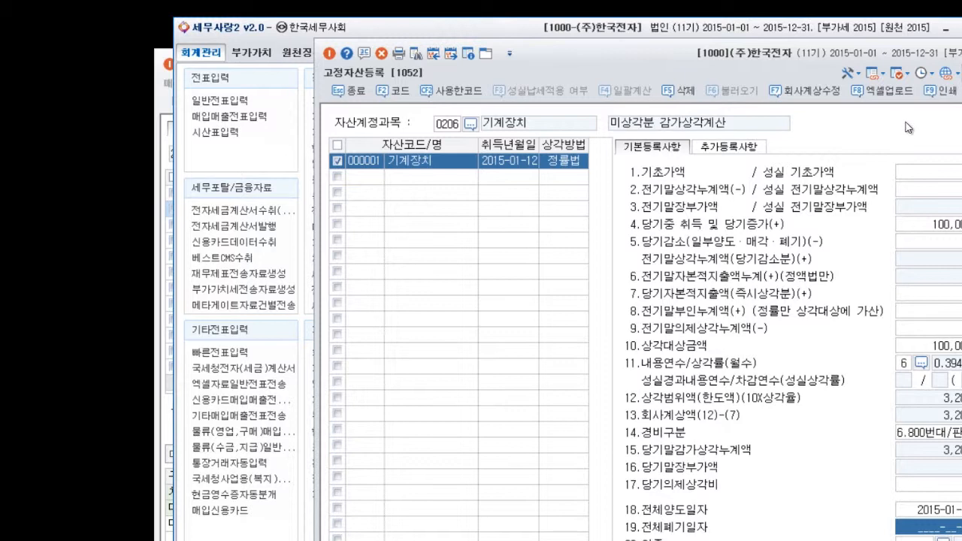
Look through the 내용연수별상각률 table of depreciation rates by useful life and close it.
{"action": "left_click", "coordinate": [924, 363]}
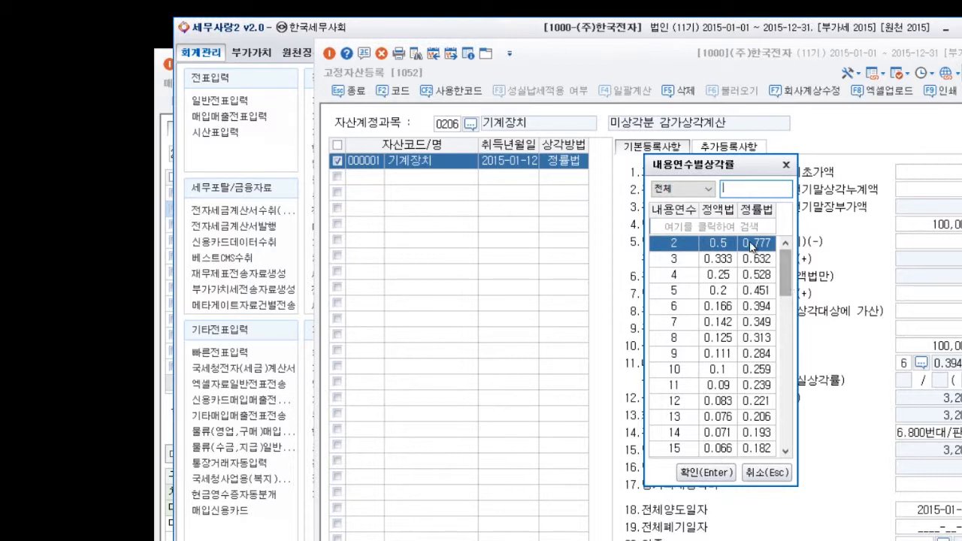
{"action": "left_click_drag", "start_coordinate": [787, 288], "coordinate": [789, 425]}
{"action": "left_click", "coordinate": [786, 166]}
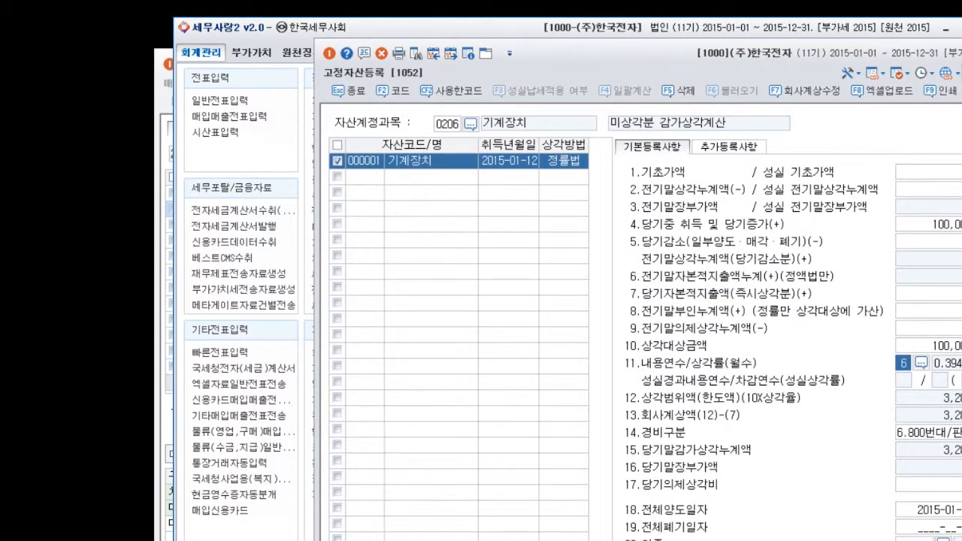
Review the 기준내용년수도움표 for research, intangible, building and industry-specific useful lives, and close it.
{"action": "left_click", "coordinate": [922, 363]}
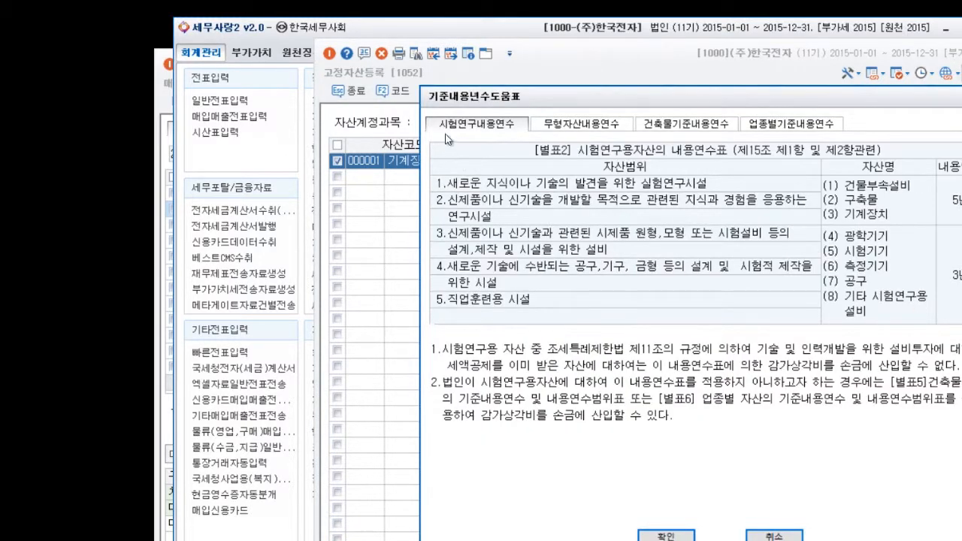
{"action": "left_click", "coordinate": [581, 130]}
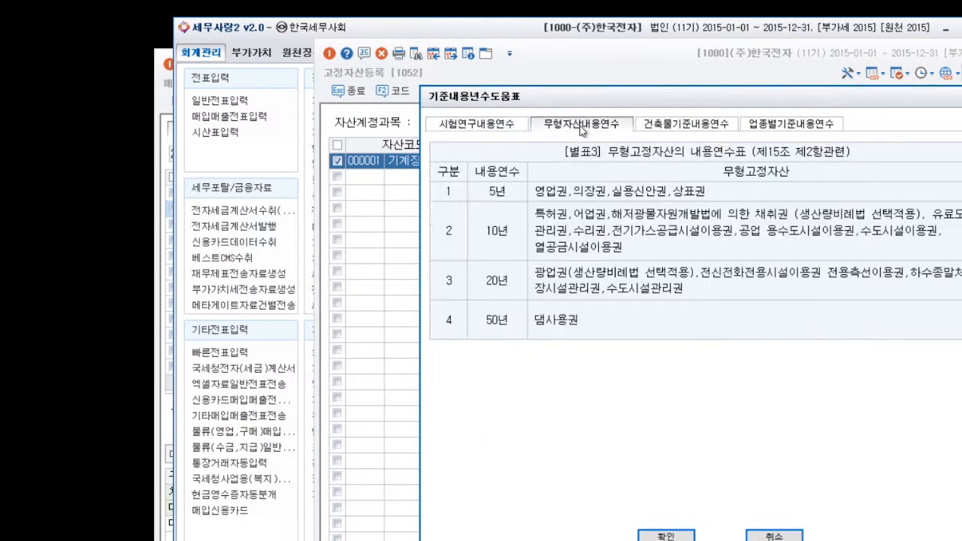
{"action": "left_click", "coordinate": [685, 126]}
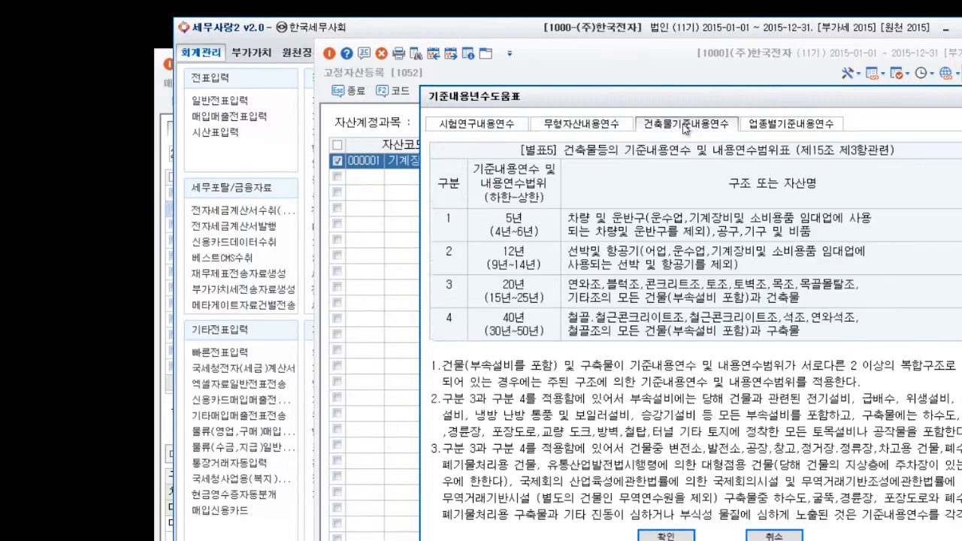
{"action": "left_click", "coordinate": [793, 129]}
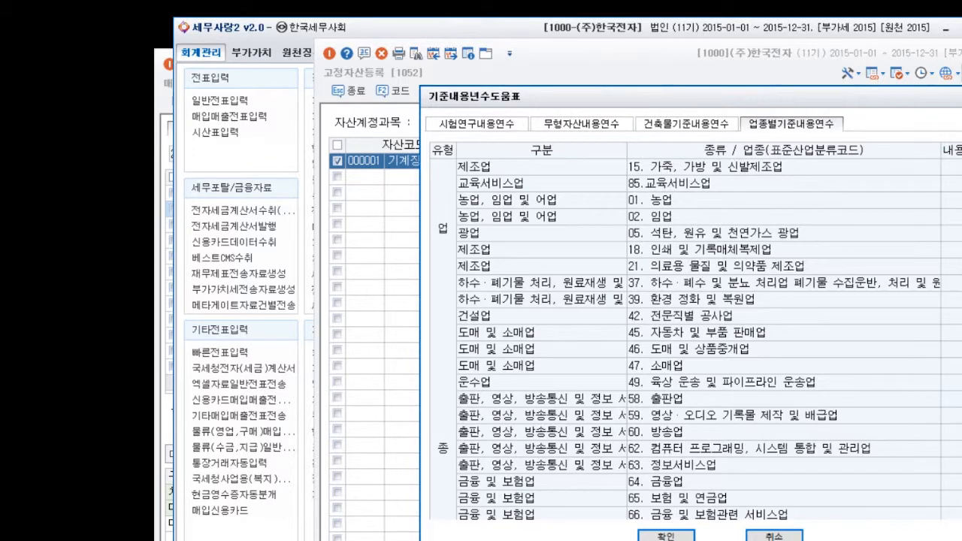
{"action": "scroll", "coordinate": [696, 331], "scroll_direction": "down", "scroll_amount": 5}
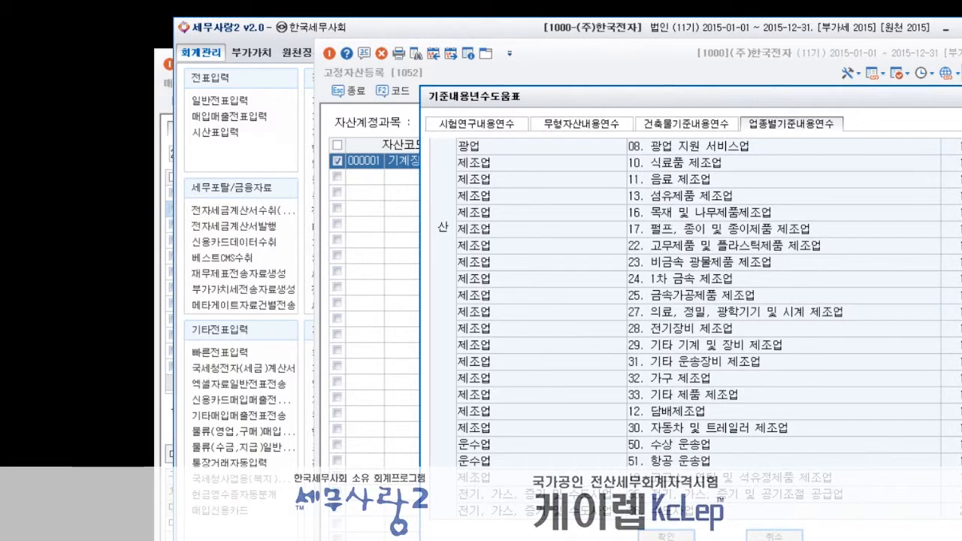
{"action": "key", "text": "Escape"}
{"action": "key", "text": "Escape"}
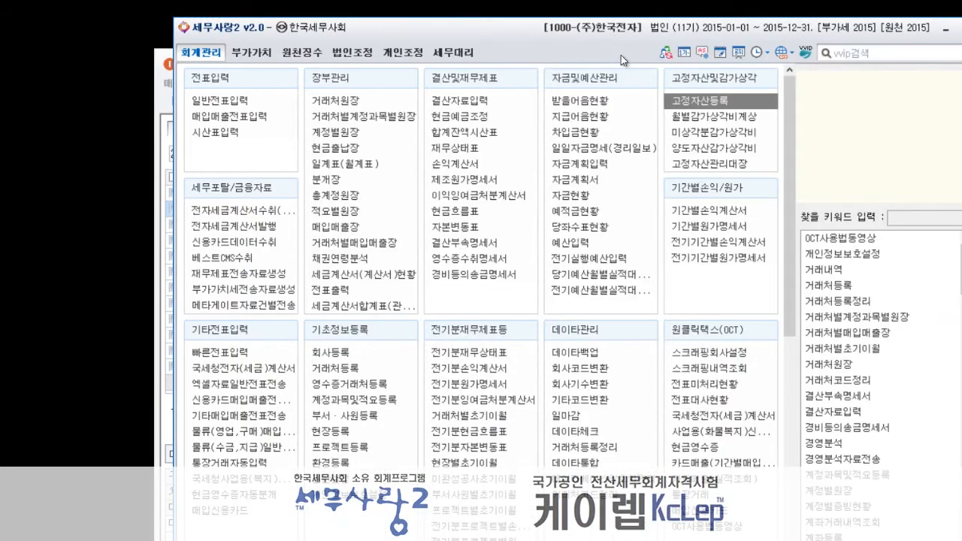
Open 감가상각방법(연수,변경등)신고(신청)서 from 법인조정 and choose 내용연수신고서 as the output option.
{"action": "left_click", "coordinate": [365, 58]}
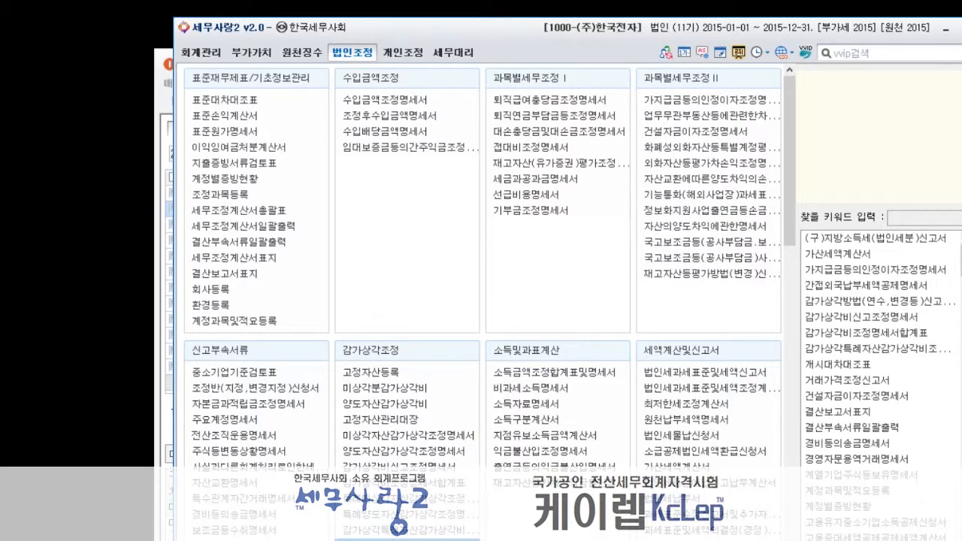
{"action": "left_click", "coordinate": [407, 539]}
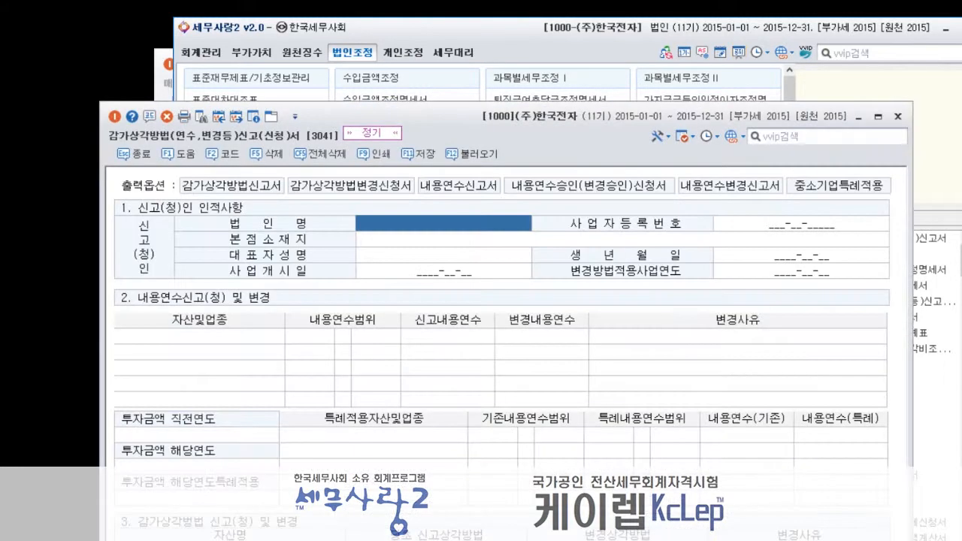
{"action": "left_click_drag", "start_coordinate": [580, 136], "coordinate": [599, 66]}
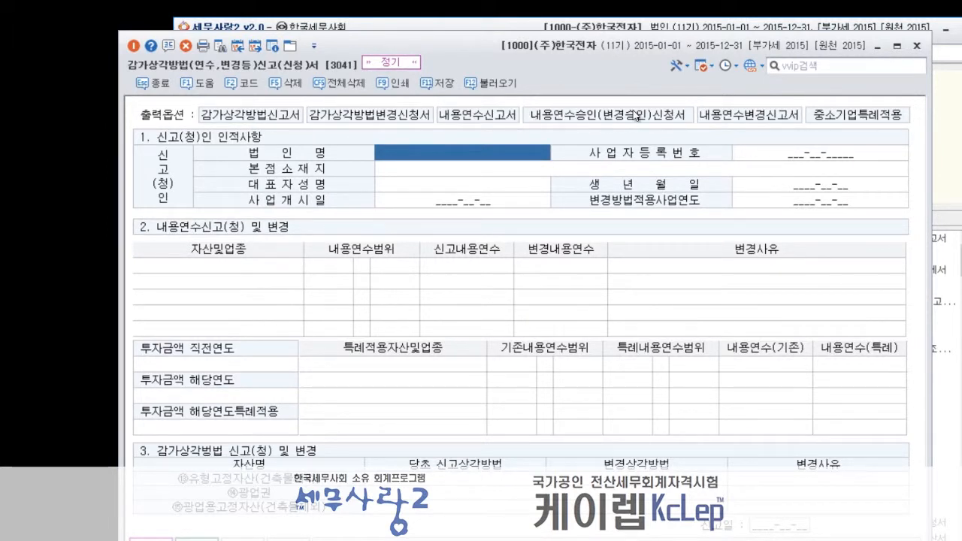
{"action": "left_click", "coordinate": [478, 115]}
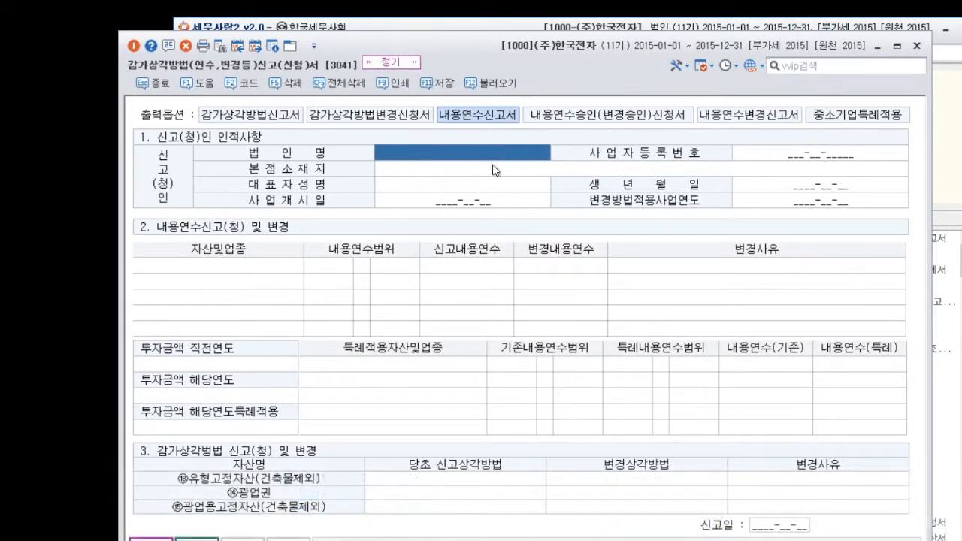
Load the company's basic details into the report, go to the 자산및업종 entry line and close the form.
{"action": "left_click", "coordinate": [508, 84]}
{"action": "left_click", "coordinate": [498, 346]}
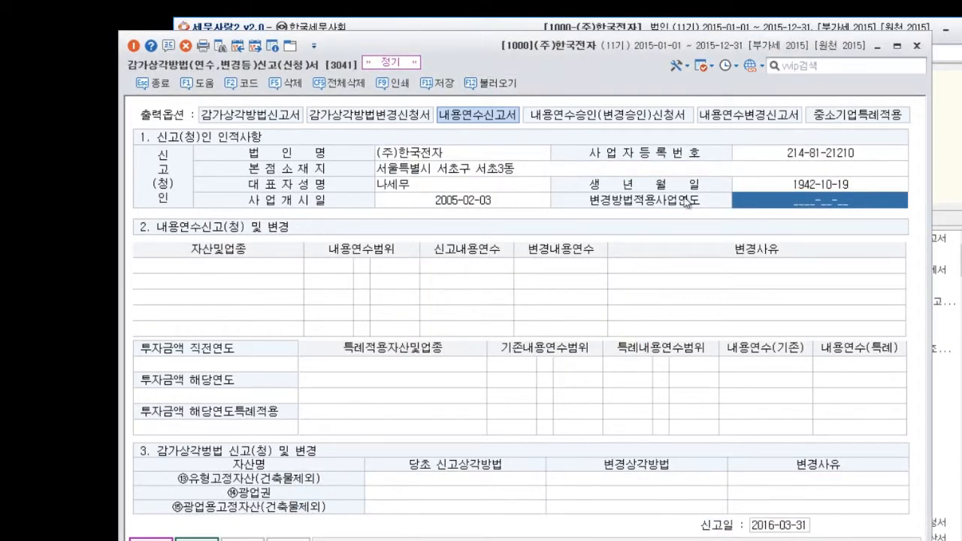
{"action": "left_click", "coordinate": [262, 267]}
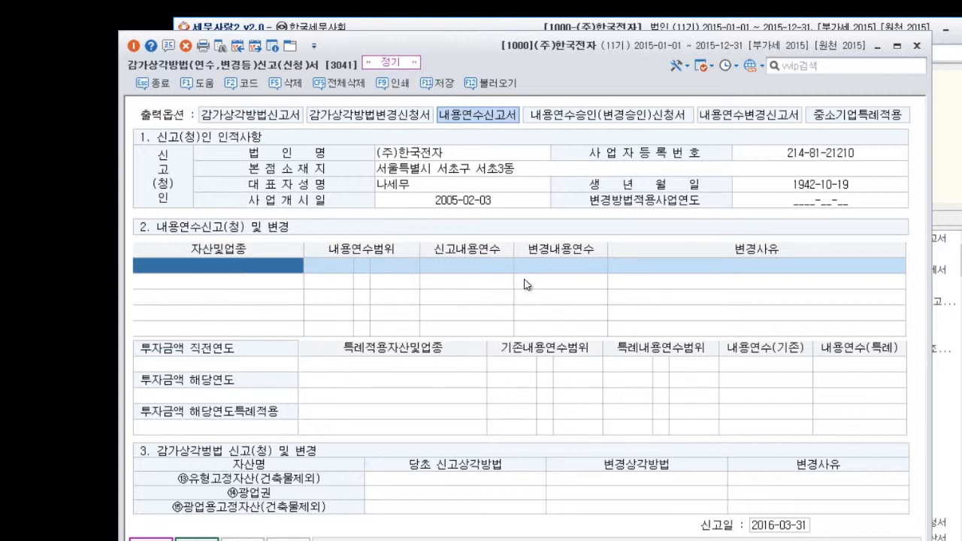
{"action": "left_click", "coordinate": [919, 47]}
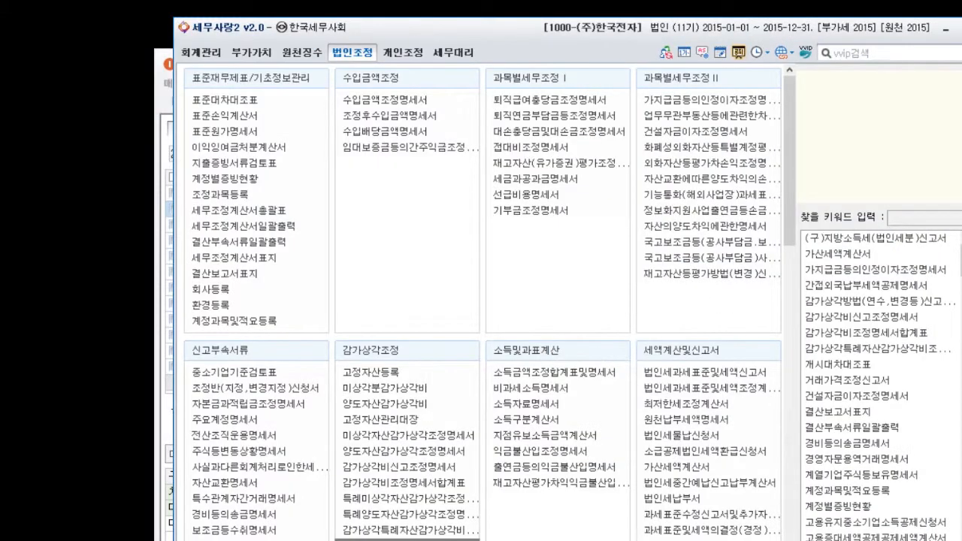
Return to 고정자산등록 and reselect the 기계장치 asset to check its depreciation as a transferred asset.
{"action": "key", "text": "alt+Tab"}
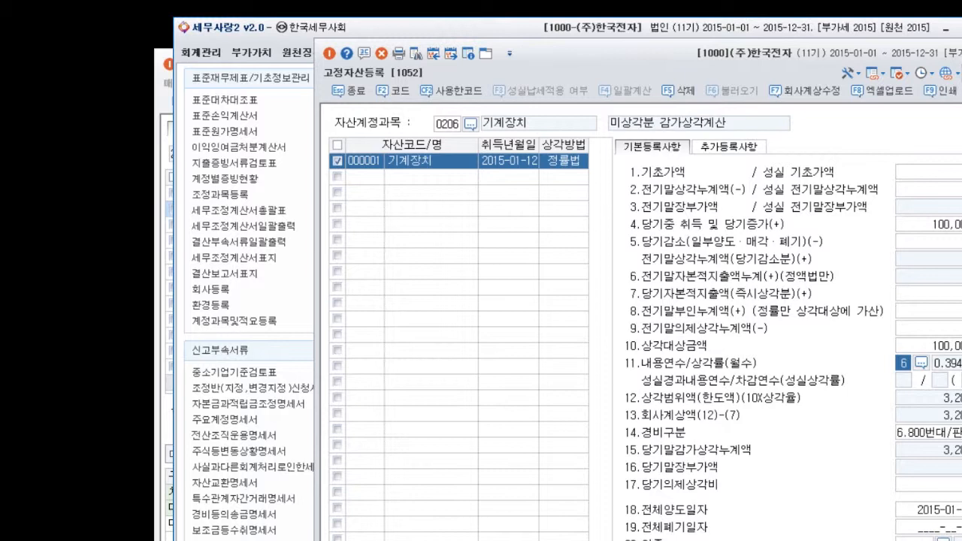
{"action": "left_click_drag", "start_coordinate": [814, 66], "coordinate": [718, 48]}
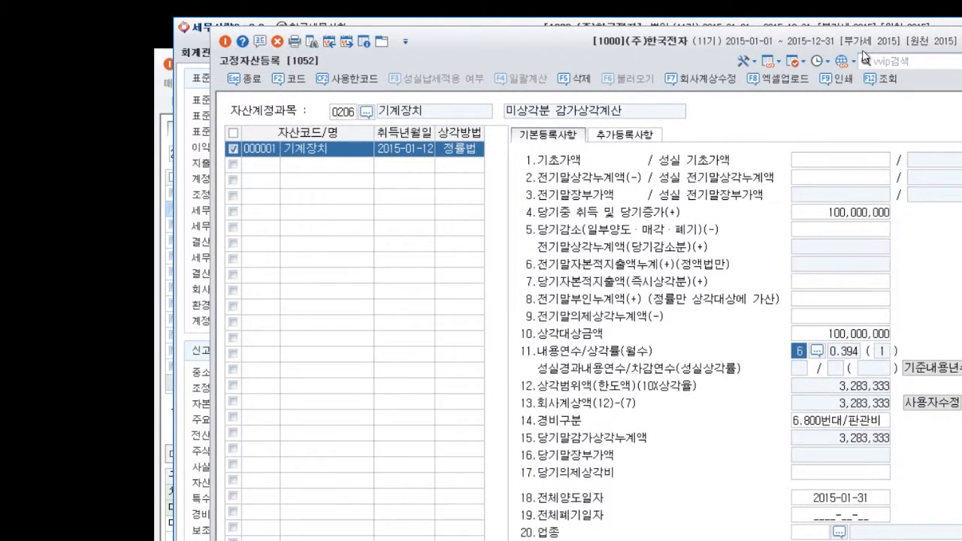
{"action": "left_click", "coordinate": [354, 156]}
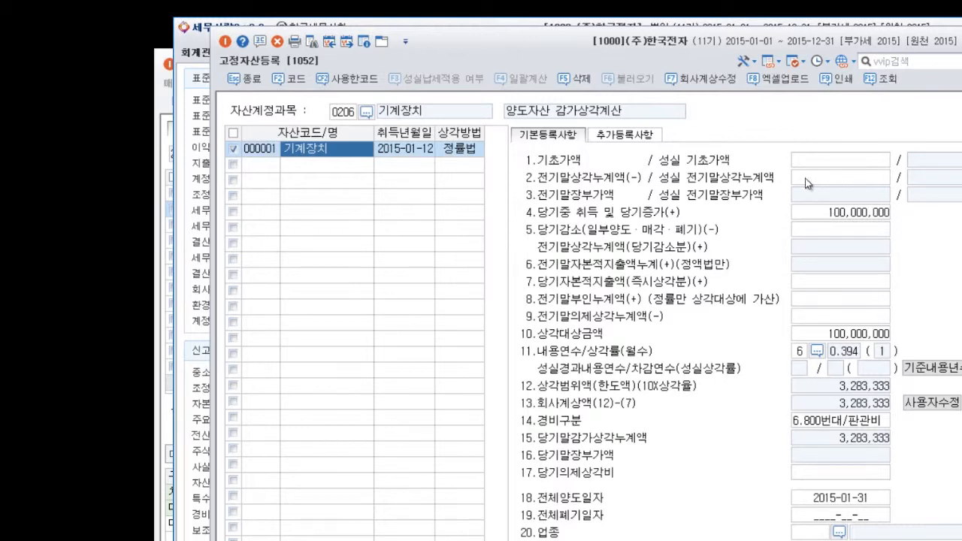
Switch the asset account to 0212 비품 and examine the 에어컨 and 복사기 records.
{"action": "left_click", "coordinate": [350, 118]}
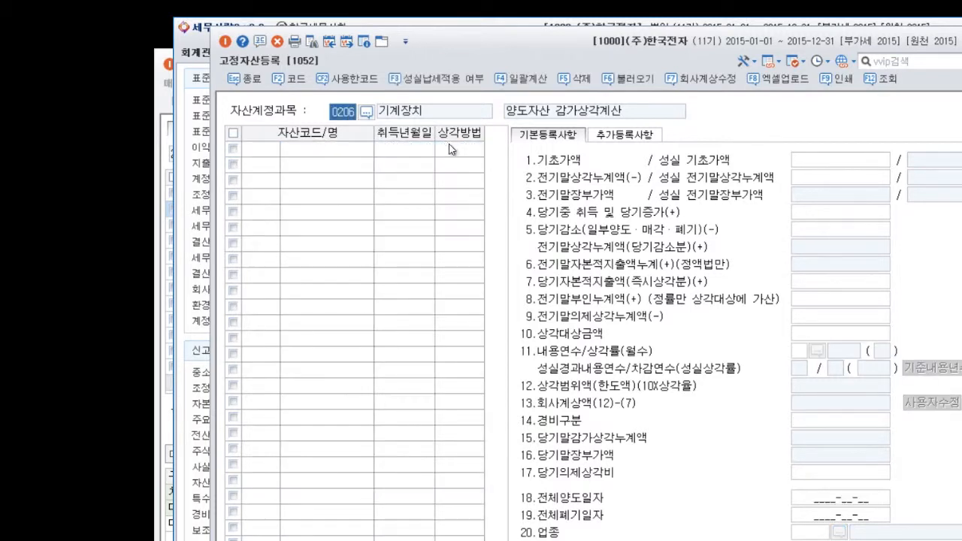
{"action": "key", "text": "BackSpace"}
{"action": "type", "text": "0212"}
{"action": "key", "text": "Return"}
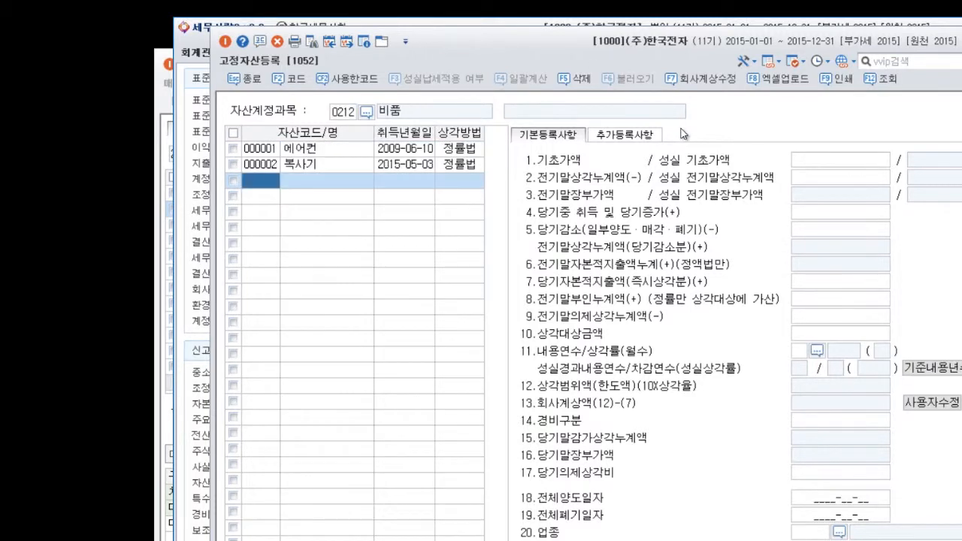
{"action": "left_click", "coordinate": [329, 152]}
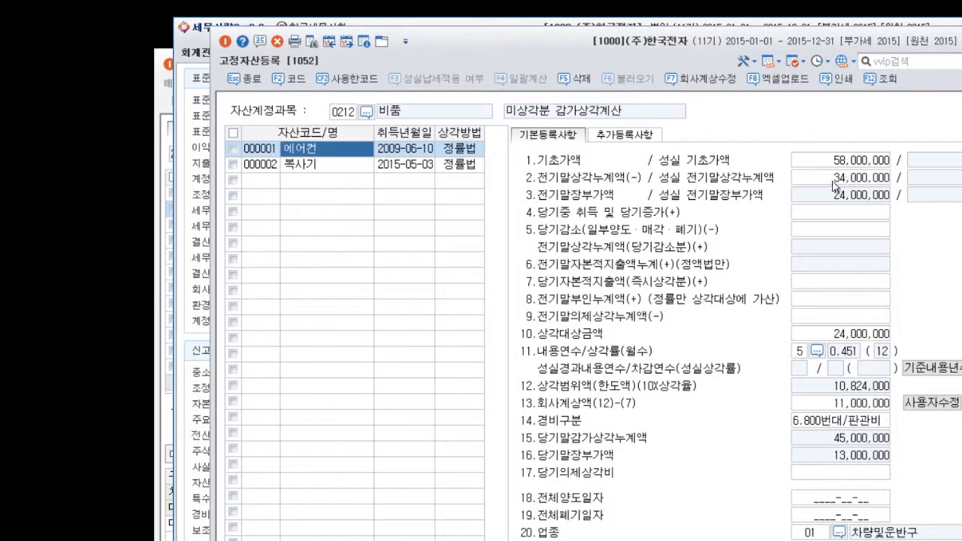
{"action": "left_click", "coordinate": [341, 165]}
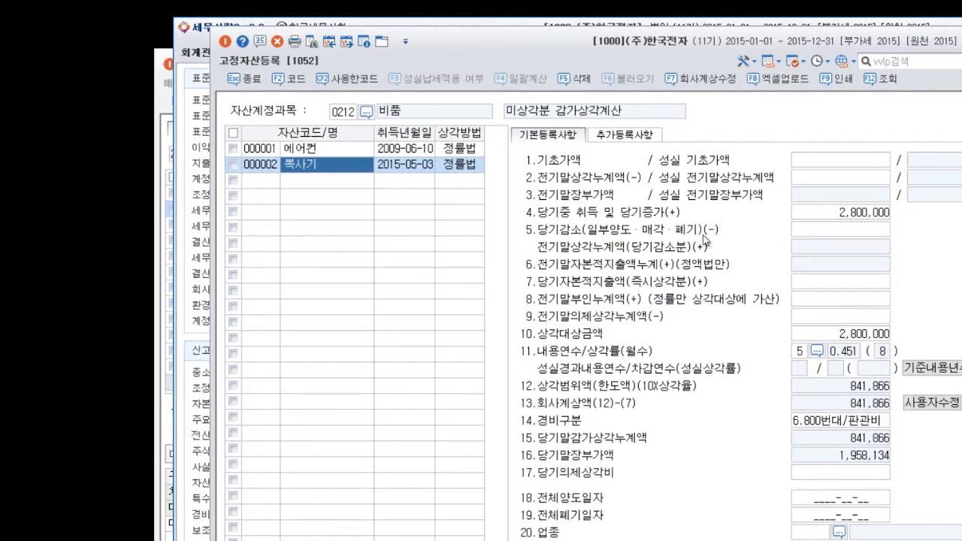
Examine the 복사기 record's 당기자본적지출액 and 전기말부인누계액 fields, and the 경비구분 options for the 건물 asset (0202).
{"action": "left_click", "coordinate": [800, 282]}
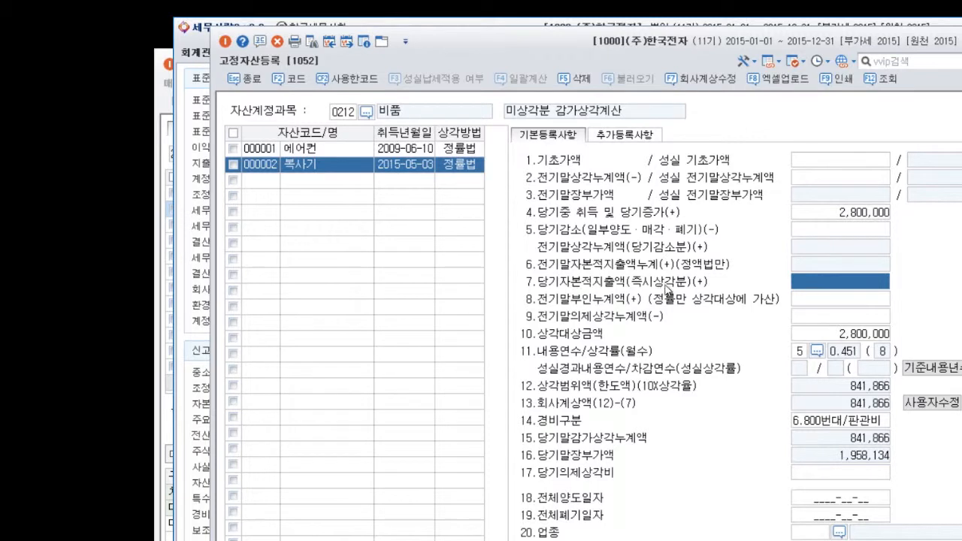
{"action": "left_click", "coordinate": [825, 306]}
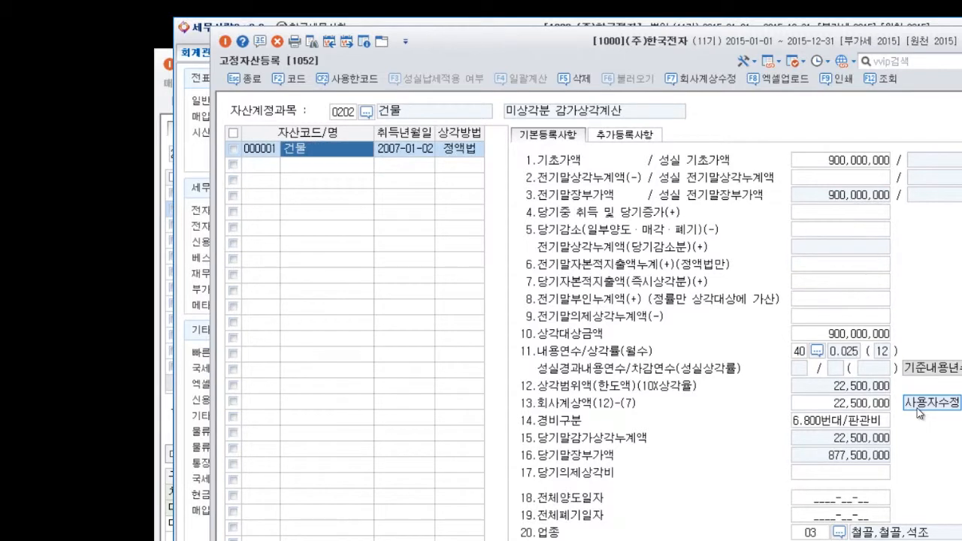
{"action": "left_click", "coordinate": [865, 422]}
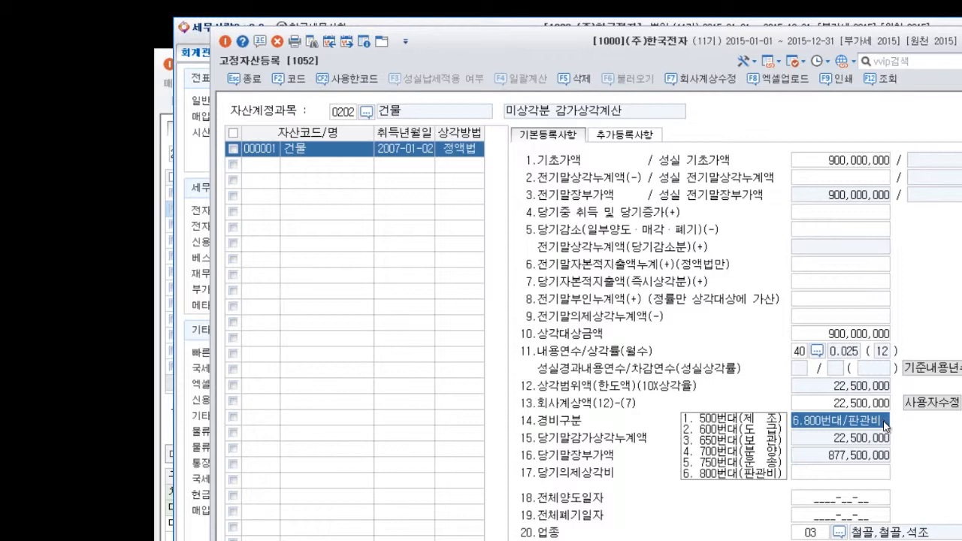
Open 결산자료입력 and load the closing data for January through December 2015.
{"action": "left_click_drag", "start_coordinate": [561, 55], "coordinate": [554, 137]}
{"action": "left_click", "coordinate": [486, 100]}
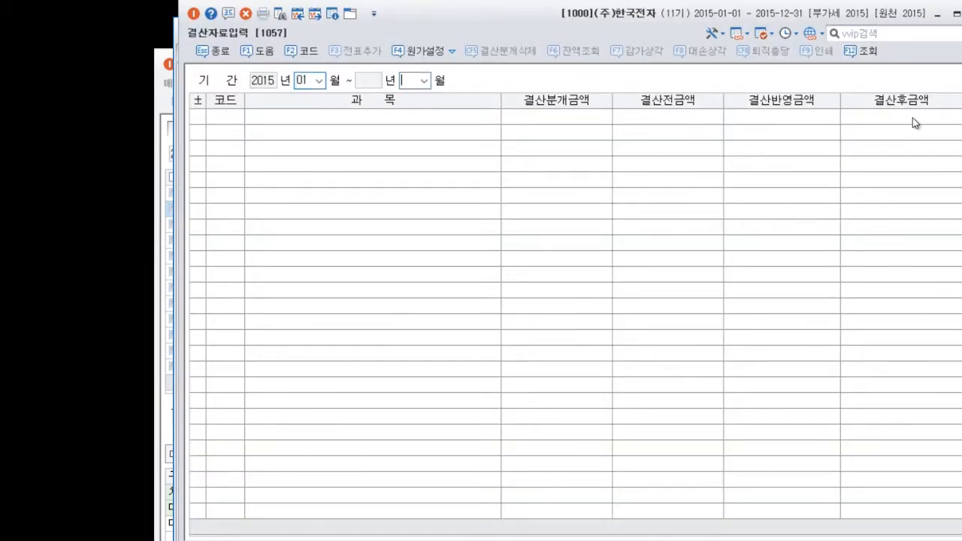
{"action": "type", "text": "12"}
{"action": "key", "text": "Return"}
{"action": "left_click", "coordinate": [559, 325]}
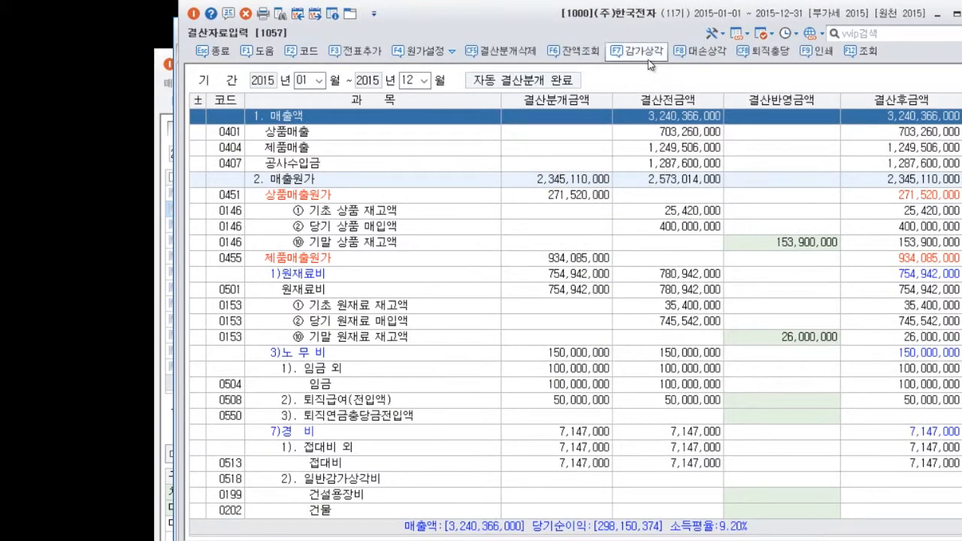
Review the 감가상각 amounts in 결산자료입력 using the saved data, and close the list without reflecting them.
{"action": "left_click", "coordinate": [648, 52]}
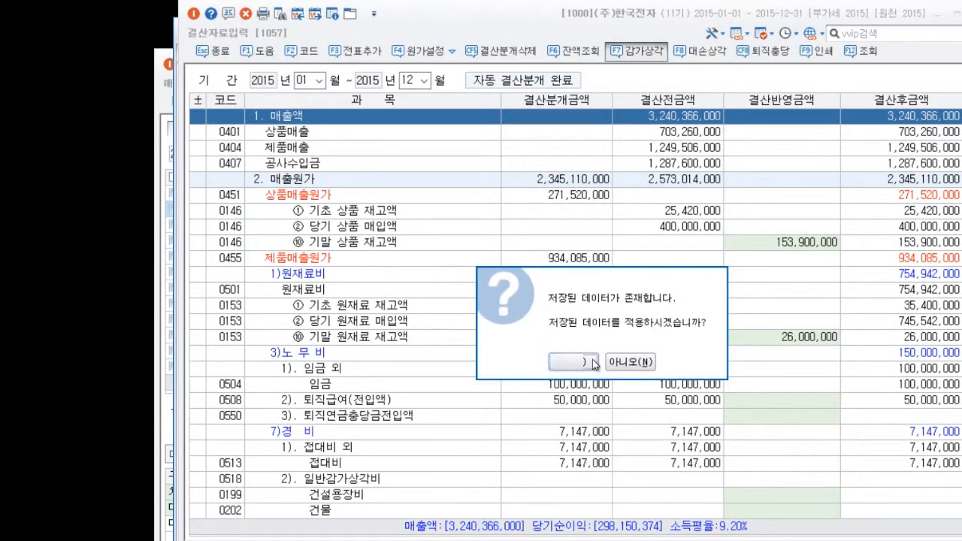
{"action": "left_click", "coordinate": [589, 363]}
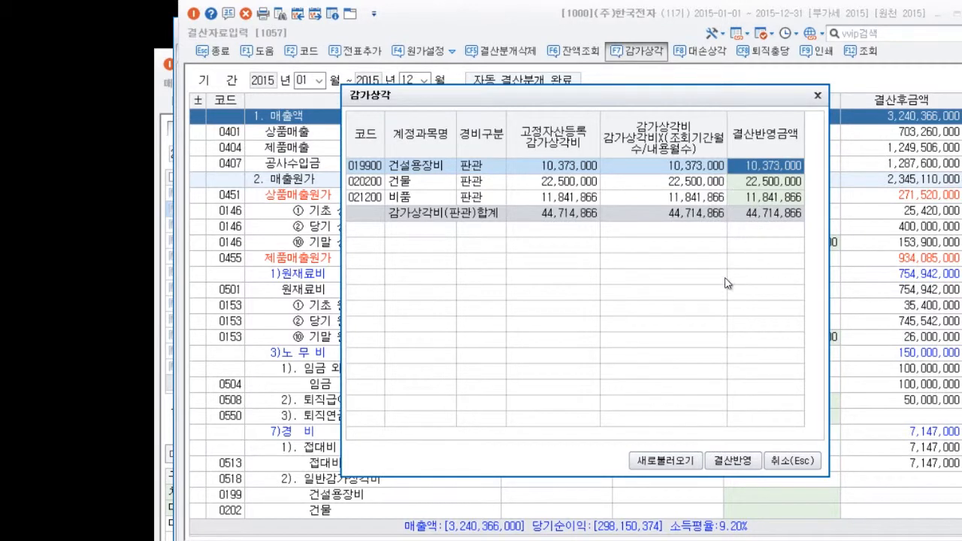
{"action": "left_click", "coordinate": [818, 96]}
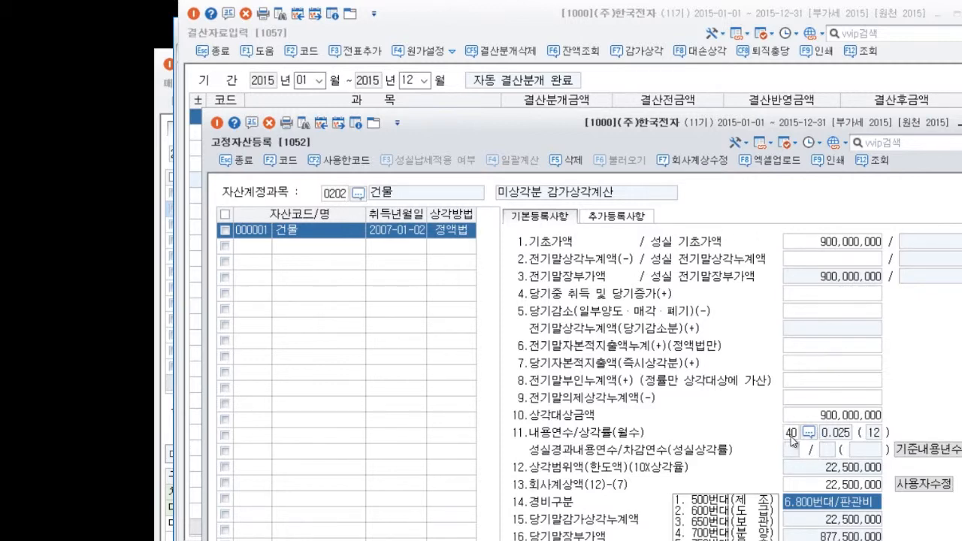
Check the 회사계상액 of the 건물 asset in 고정자산등록, and of the 에어컨 and 복사기 records under account 0212 비품.
{"action": "left_click", "coordinate": [839, 487]}
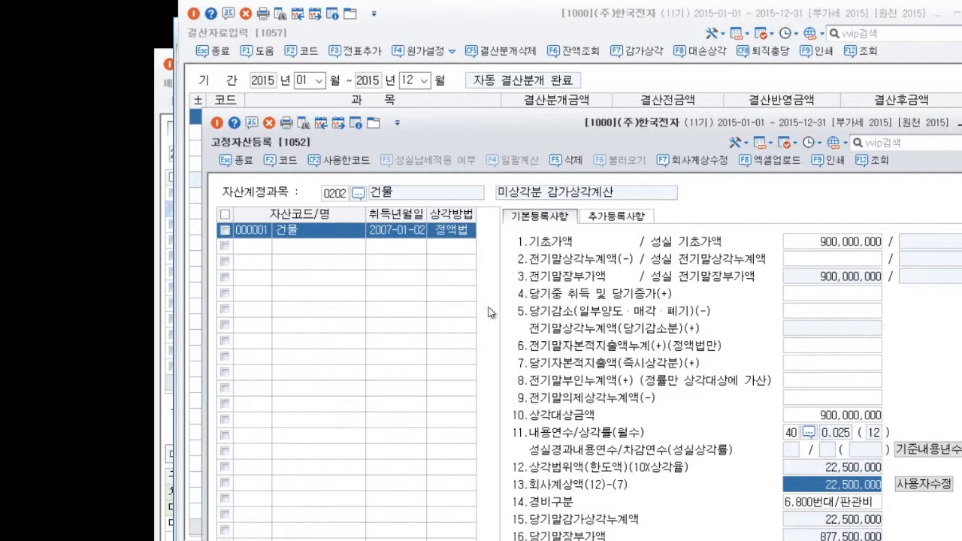
{"action": "left_click", "coordinate": [343, 197]}
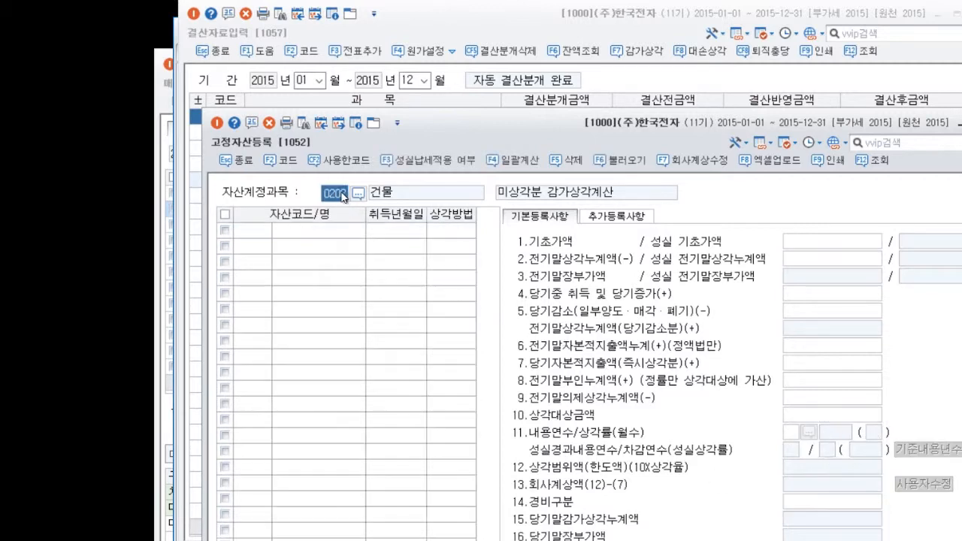
{"action": "type", "text": "0212"}
{"action": "key", "text": "Return"}
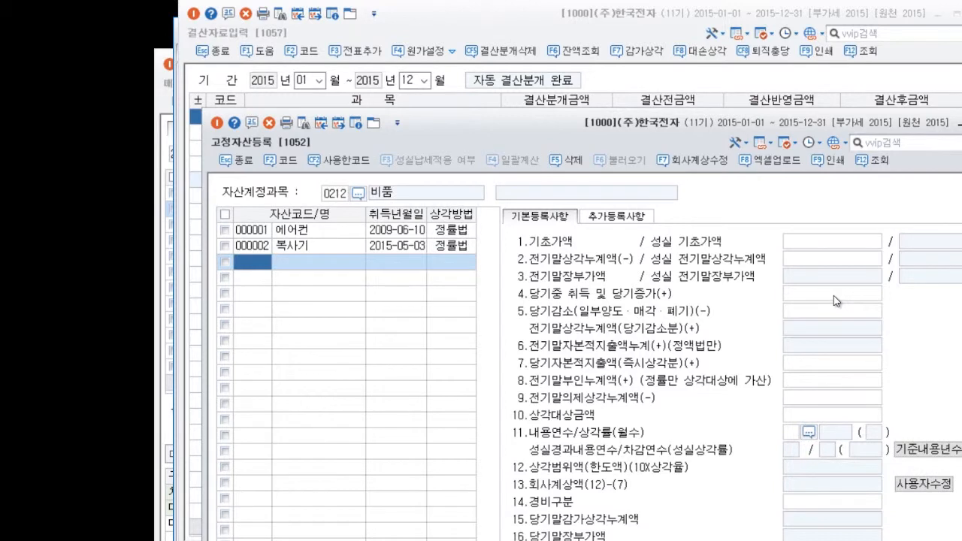
{"action": "left_click", "coordinate": [335, 231]}
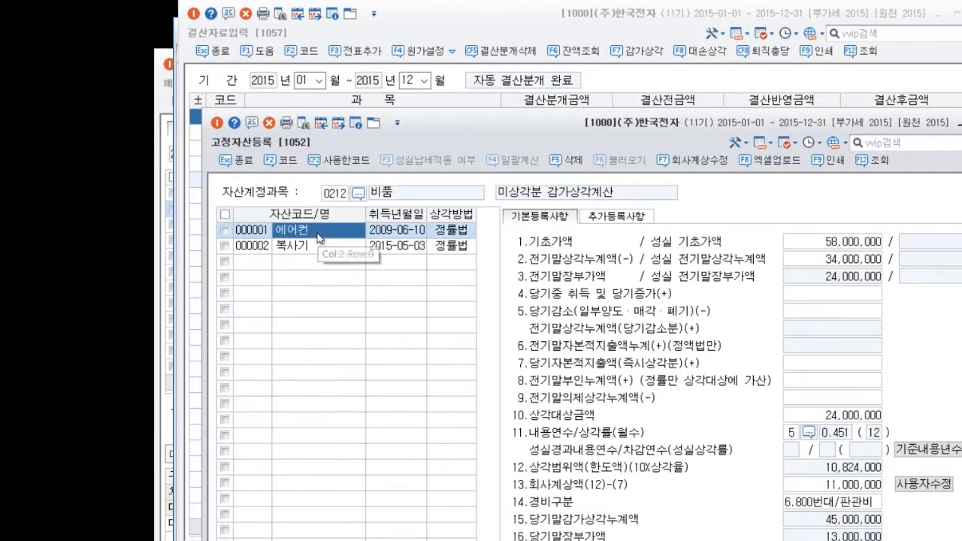
{"action": "left_click", "coordinate": [851, 487]}
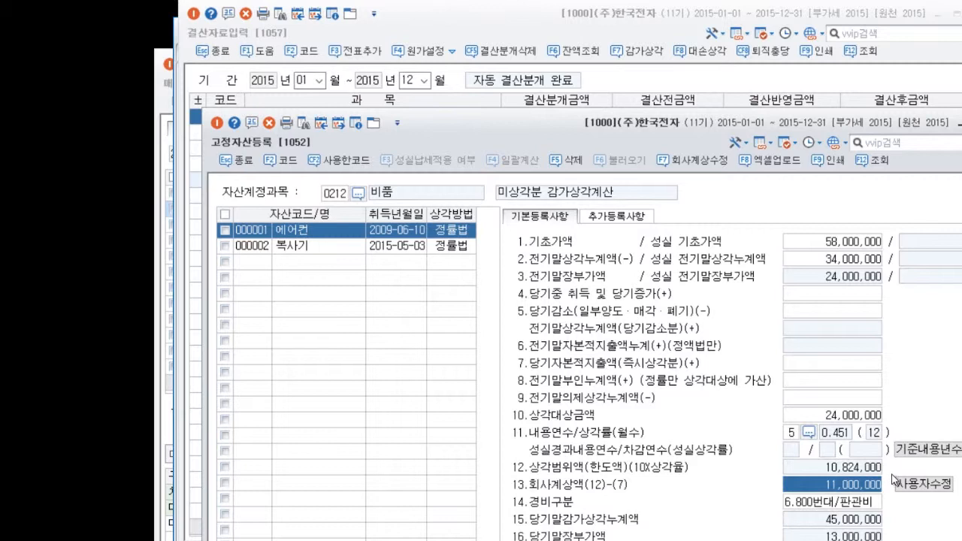
{"action": "left_click", "coordinate": [325, 252]}
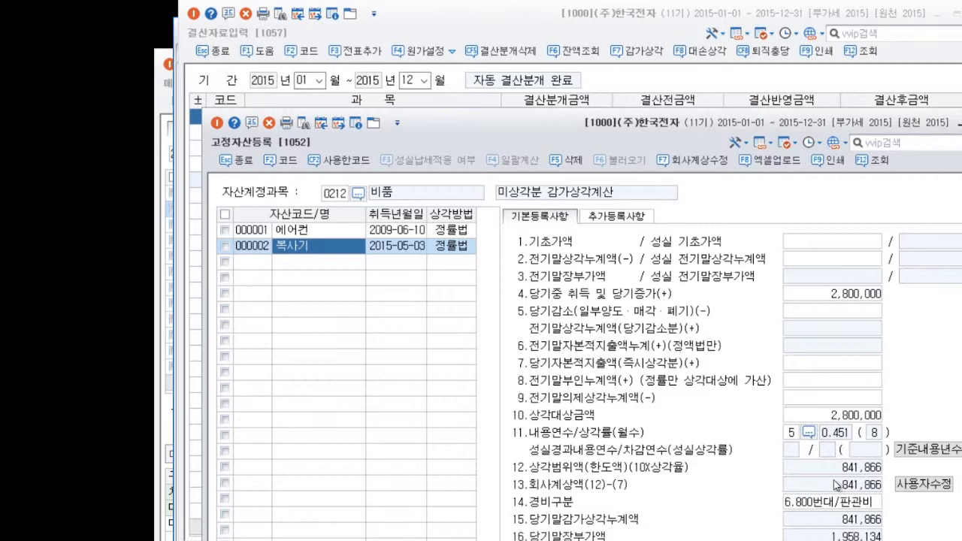
Look up 건설 to switch the asset account to 0199 건설용장비 and examine the 포크레인 record's 전기말부인누계액.
{"action": "left_click", "coordinate": [357, 194]}
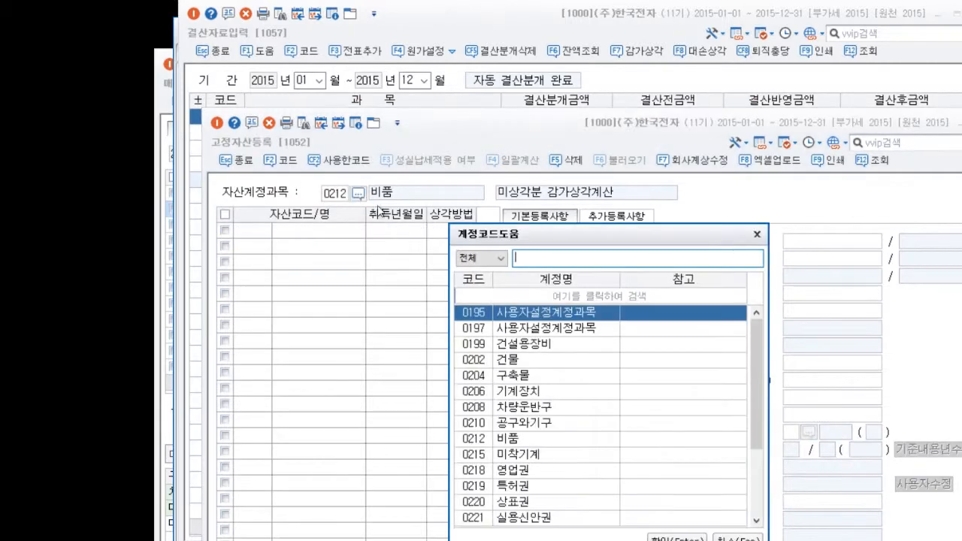
{"action": "type", "text": "건설"}
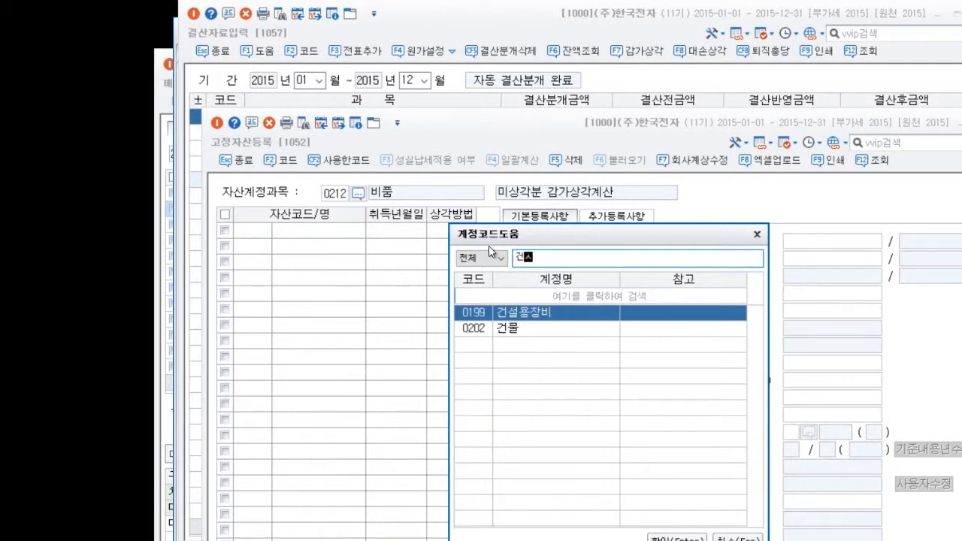
{"action": "left_click", "coordinate": [674, 539]}
{"action": "left_click", "coordinate": [325, 233]}
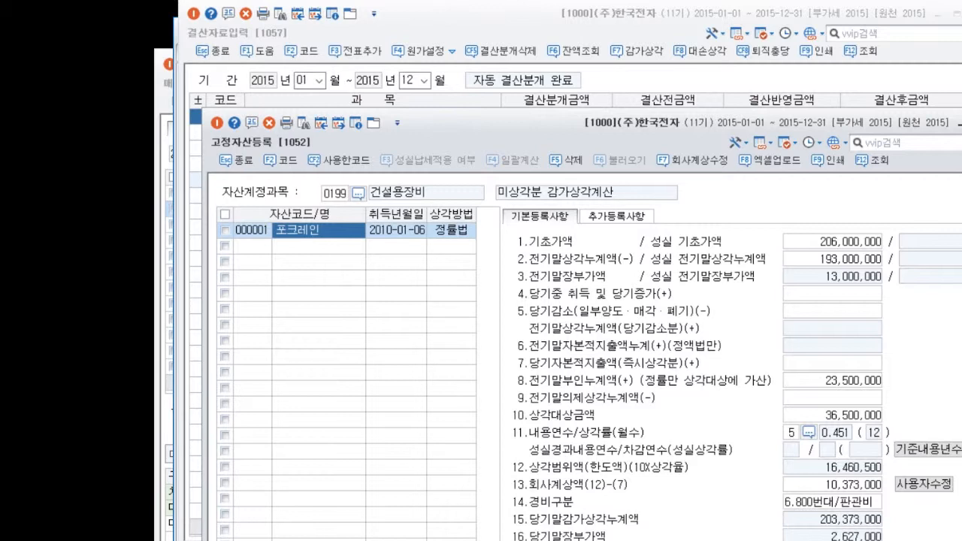
{"action": "left_click", "coordinate": [835, 382]}
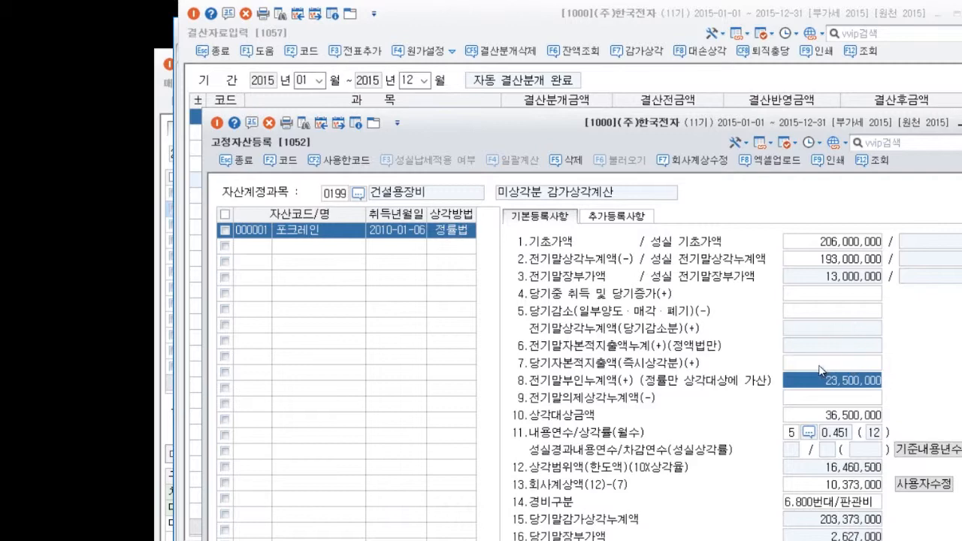
{"action": "left_click_drag", "start_coordinate": [534, 147], "coordinate": [503, 95]}
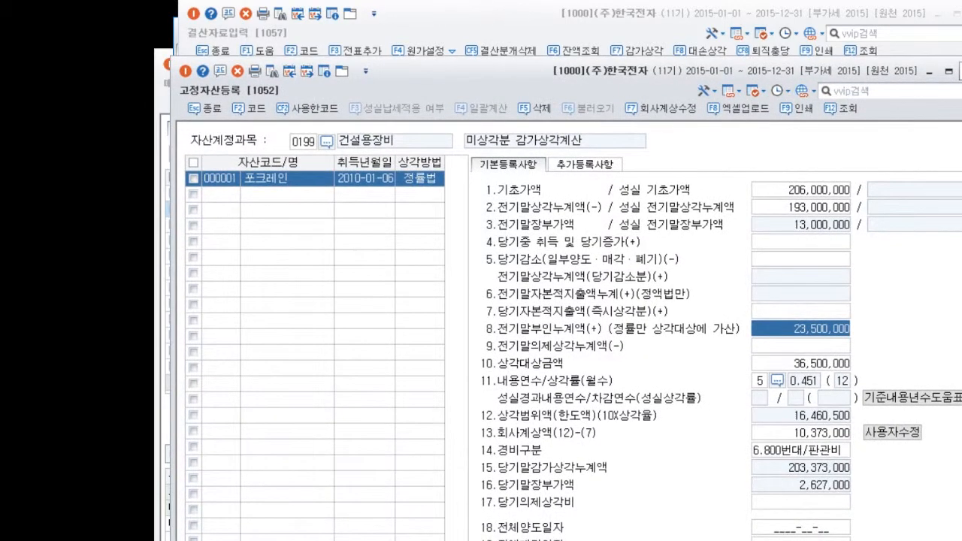
Close 고정자산등록 and 결산자료입력, open 법인조정's 미상각자산감가상각조정명세서, and reload it from the accounting fixed asset data.
{"action": "key", "text": "Escape"}
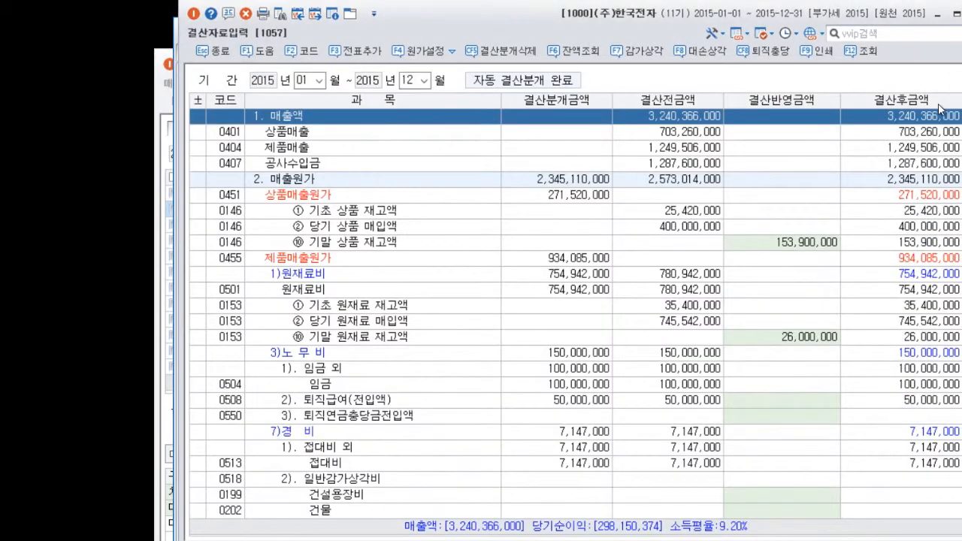
{"action": "key", "text": "Escape"}
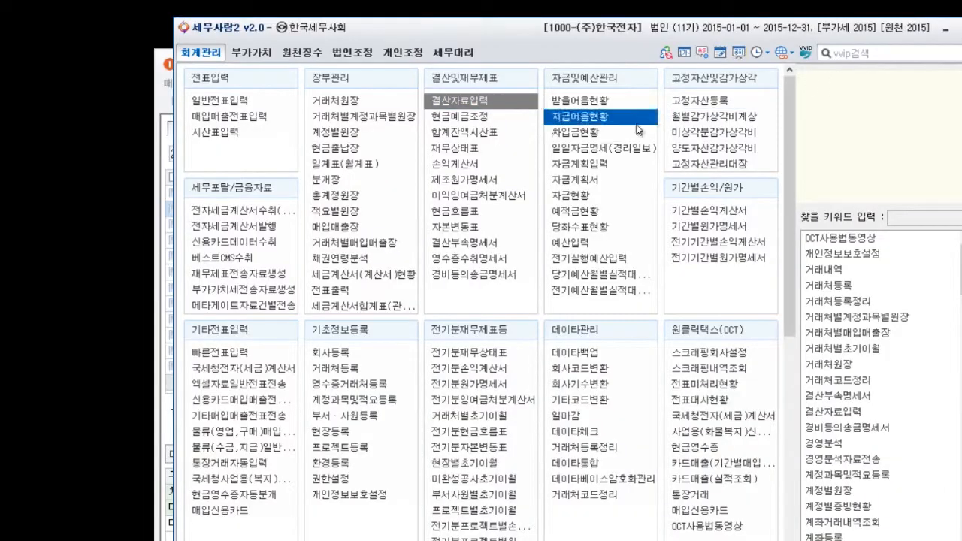
{"action": "left_click", "coordinate": [361, 56]}
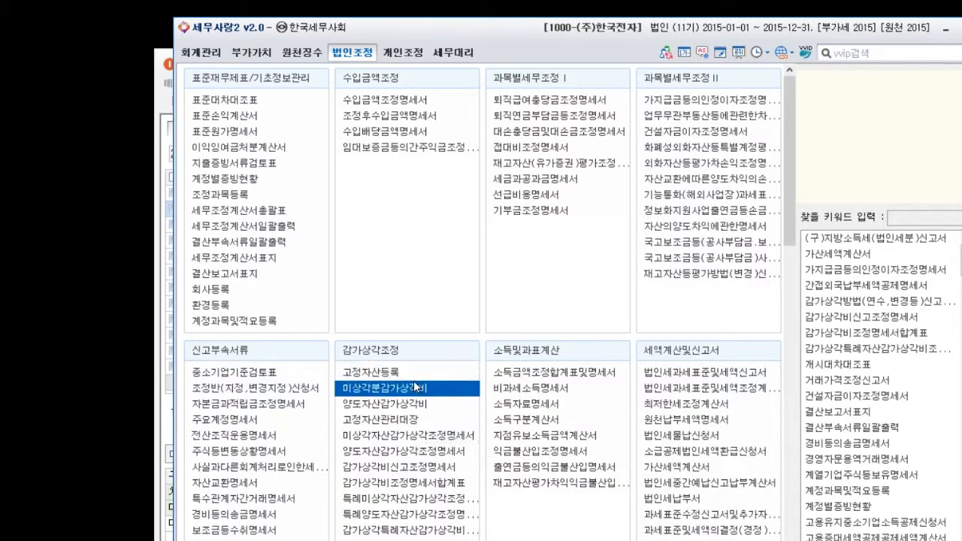
{"action": "left_click", "coordinate": [426, 440]}
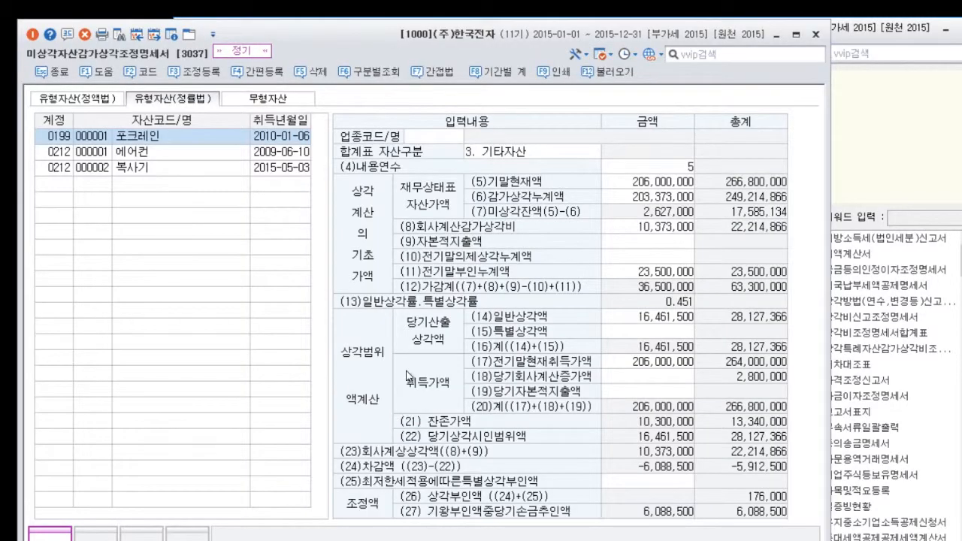
{"action": "left_click", "coordinate": [609, 72]}
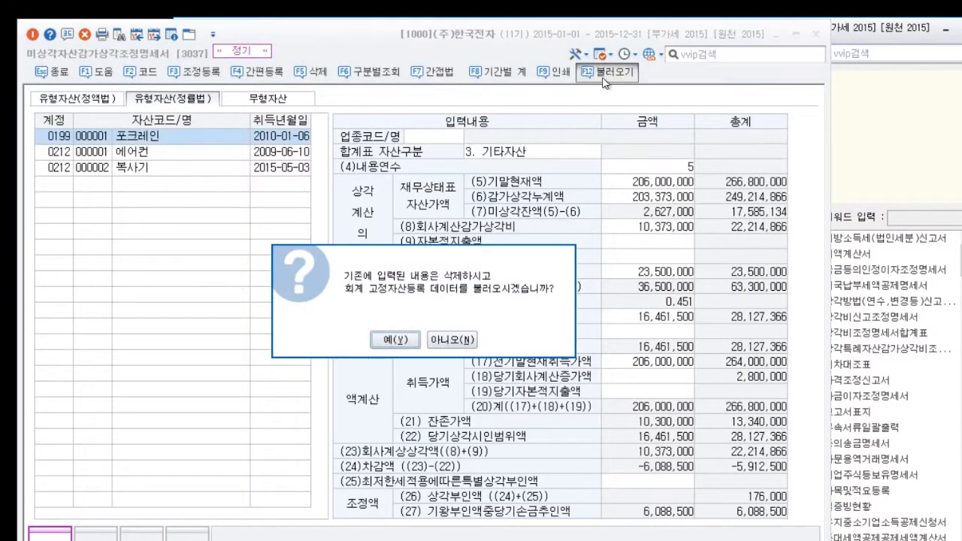
{"action": "left_click", "coordinate": [395, 340]}
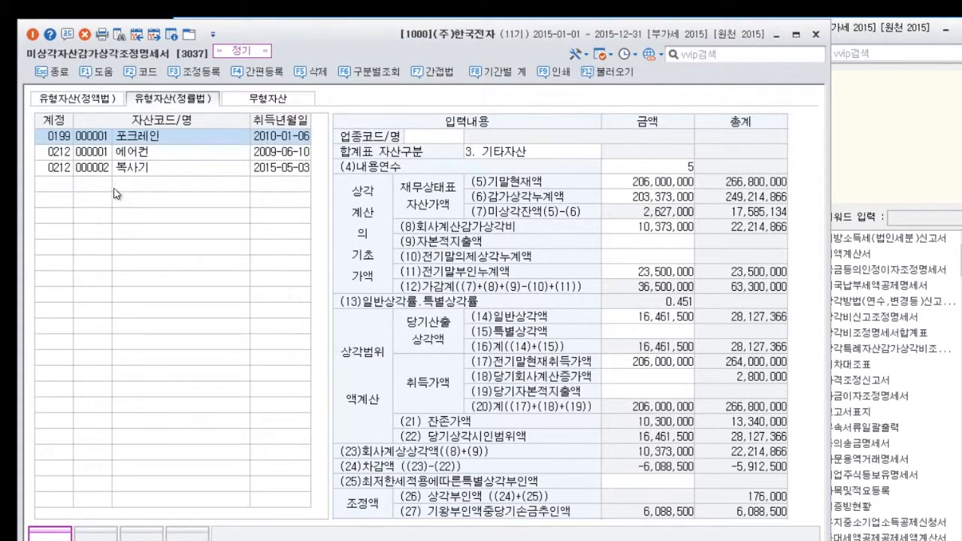
Compare the 유형자산(정액법) and 유형자산(정률법) statements, examining the 포크레인 calculation down to the 당기말부인액 누계 row.
{"action": "left_click", "coordinate": [88, 103]}
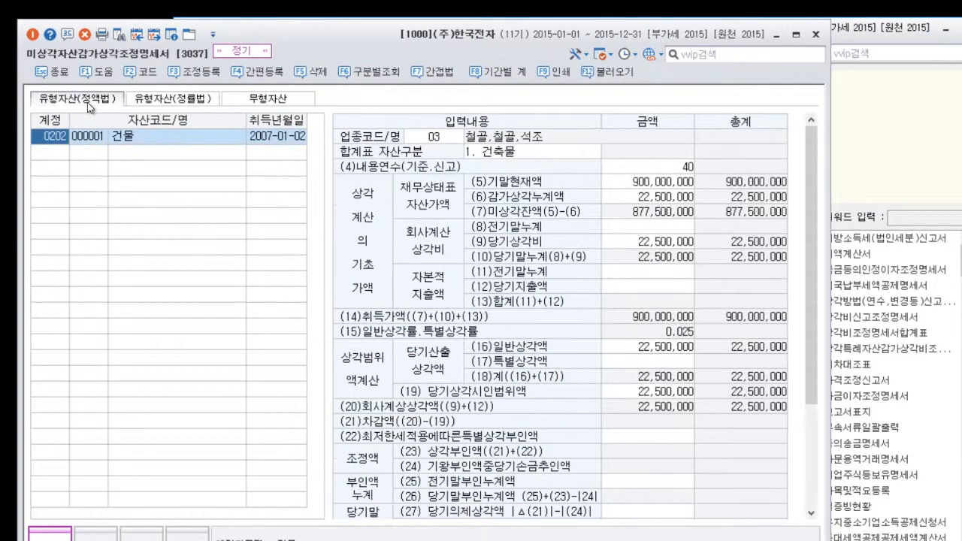
{"action": "left_click", "coordinate": [179, 106]}
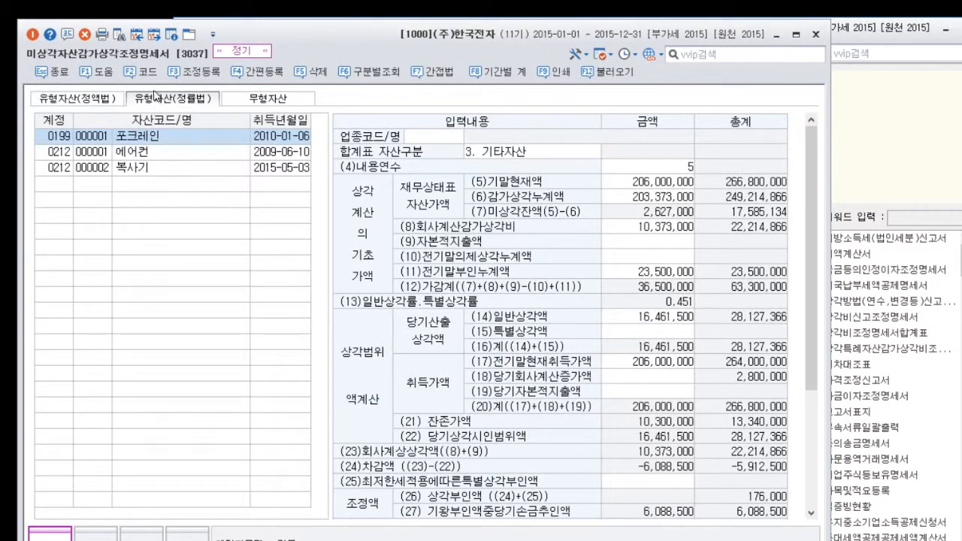
{"action": "left_click", "coordinate": [109, 105]}
{"action": "left_click", "coordinate": [173, 102]}
{"action": "left_click_drag", "start_coordinate": [816, 233], "coordinate": [809, 377]}
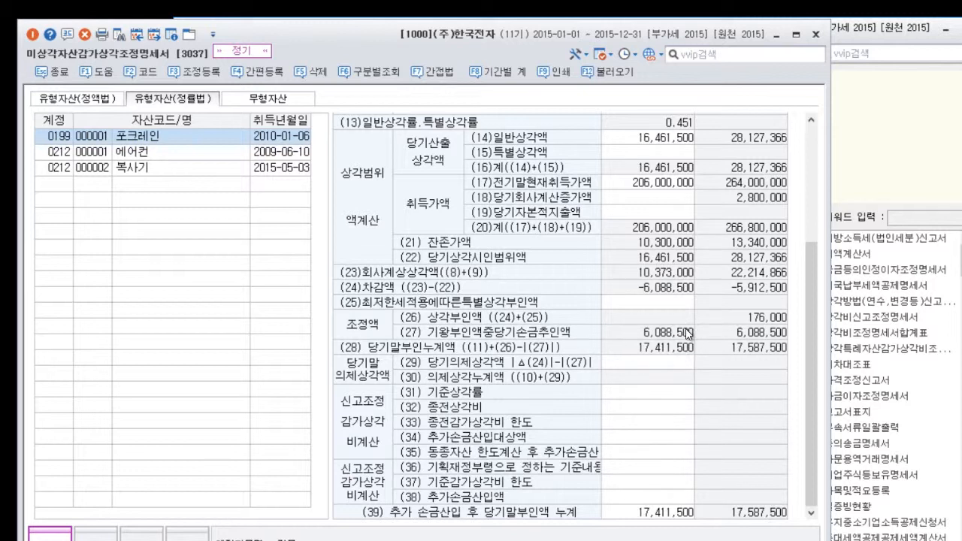
Open 조정 등록 and examine the income details of the 비품 and 전기건설용장비감가상각비한도초과 entries.
{"action": "left_click", "coordinate": [200, 74]}
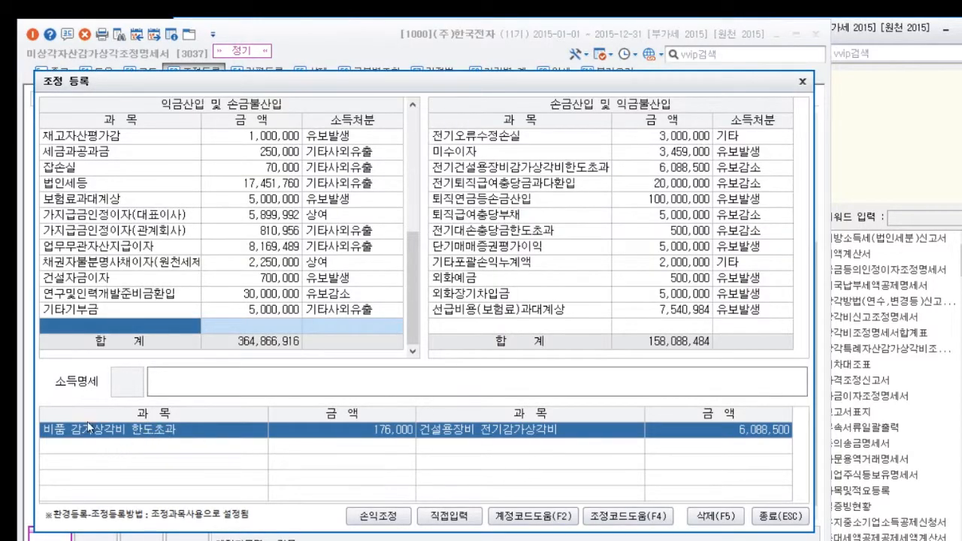
{"action": "left_click_drag", "start_coordinate": [414, 339], "coordinate": [427, 249]}
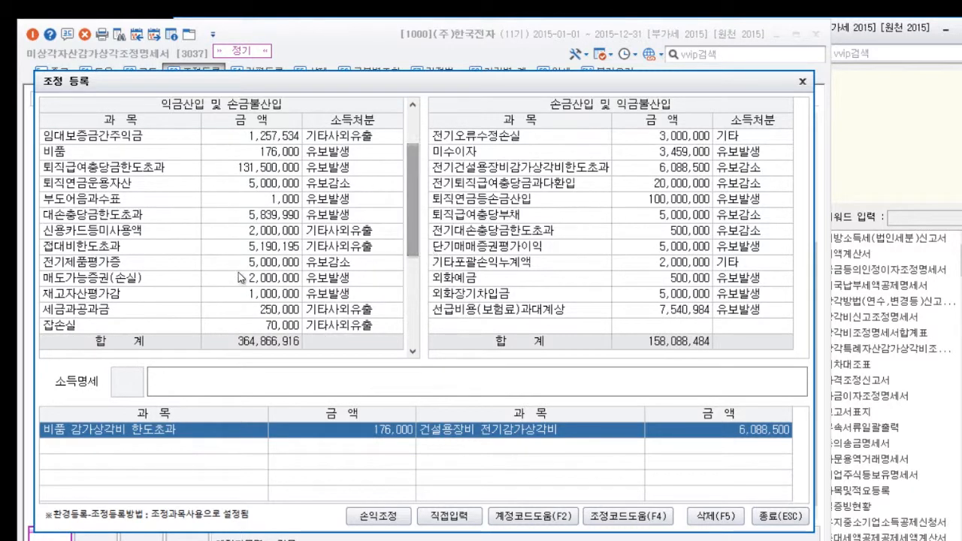
{"action": "left_click", "coordinate": [127, 153]}
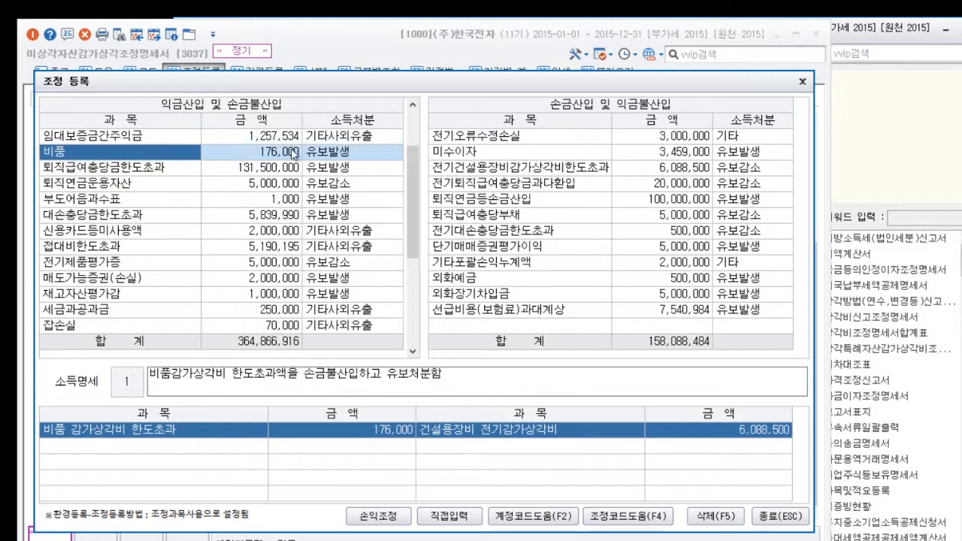
{"action": "left_click", "coordinate": [501, 174]}
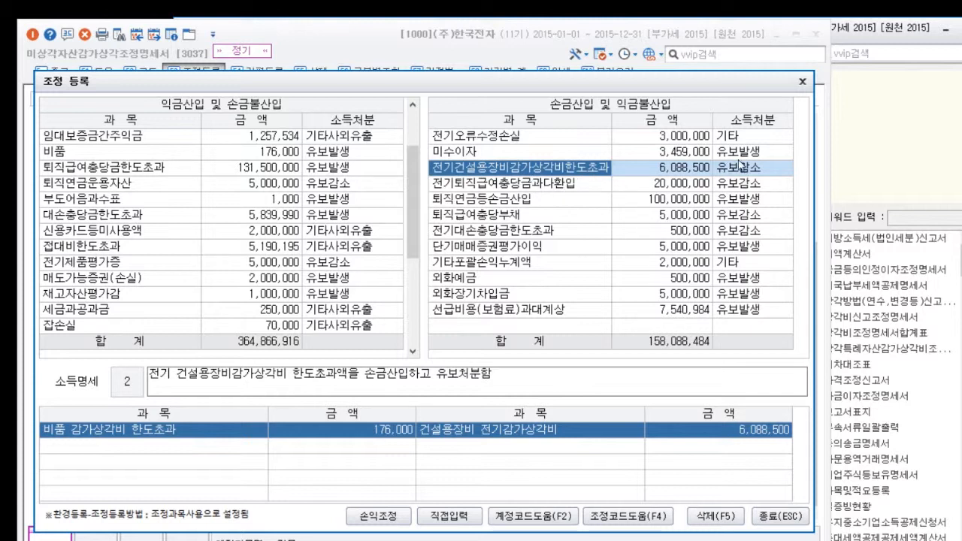
View the 조정과목등록 code list for the depreciation adjustment, and close 조정 등록 and the adjustment statement.
{"action": "left_click", "coordinate": [634, 517]}
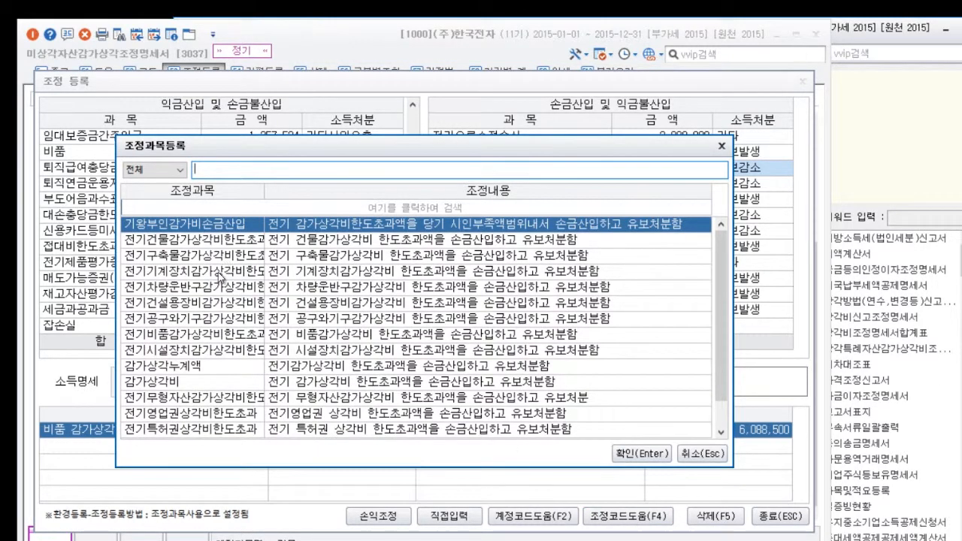
{"action": "left_click", "coordinate": [722, 147]}
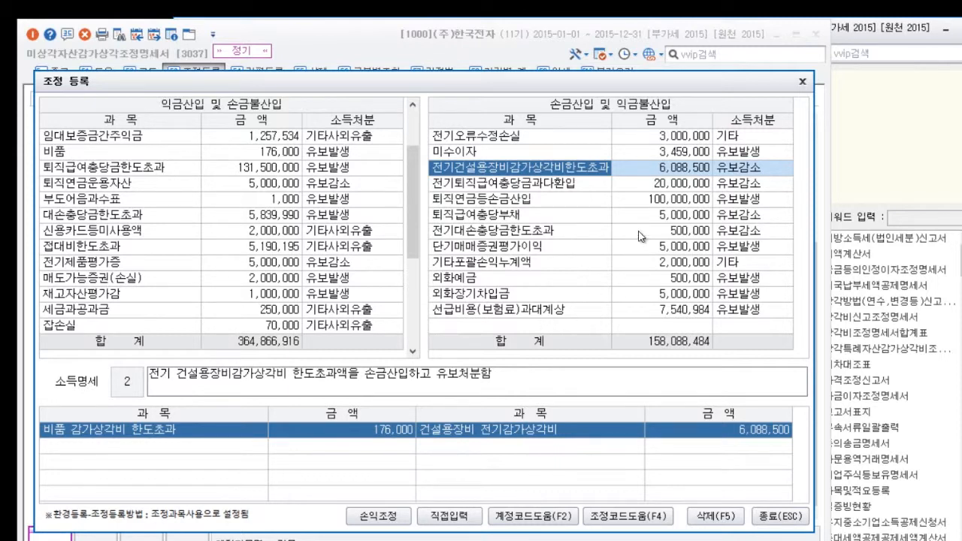
{"action": "left_click", "coordinate": [801, 83]}
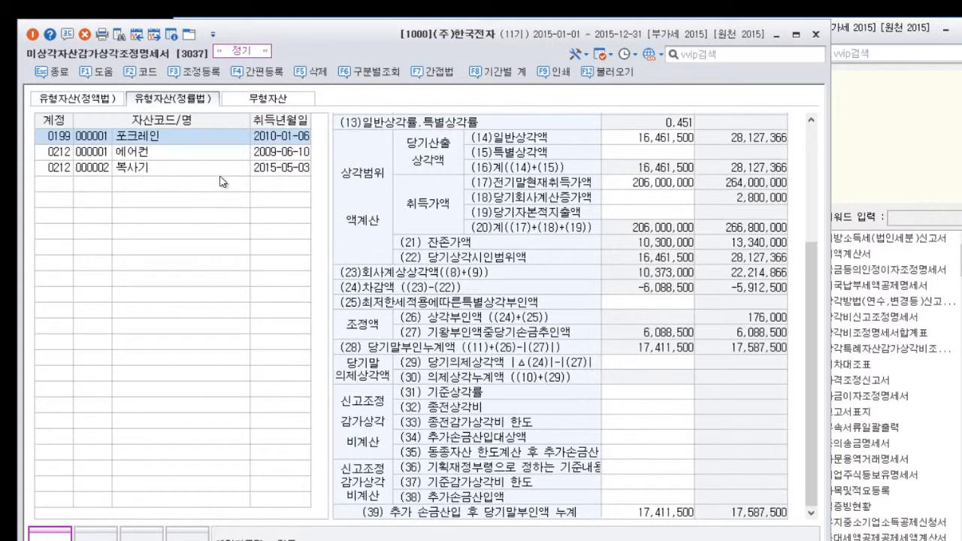
{"action": "left_click", "coordinate": [818, 36]}
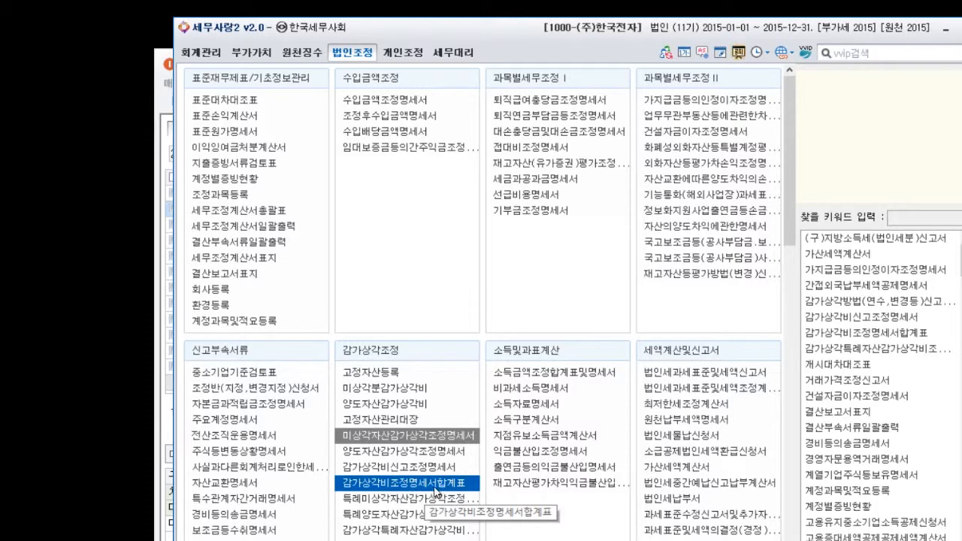
Open 감가상각비조정명세서합계표 and reload its summary figures.
{"action": "left_click", "coordinate": [441, 486]}
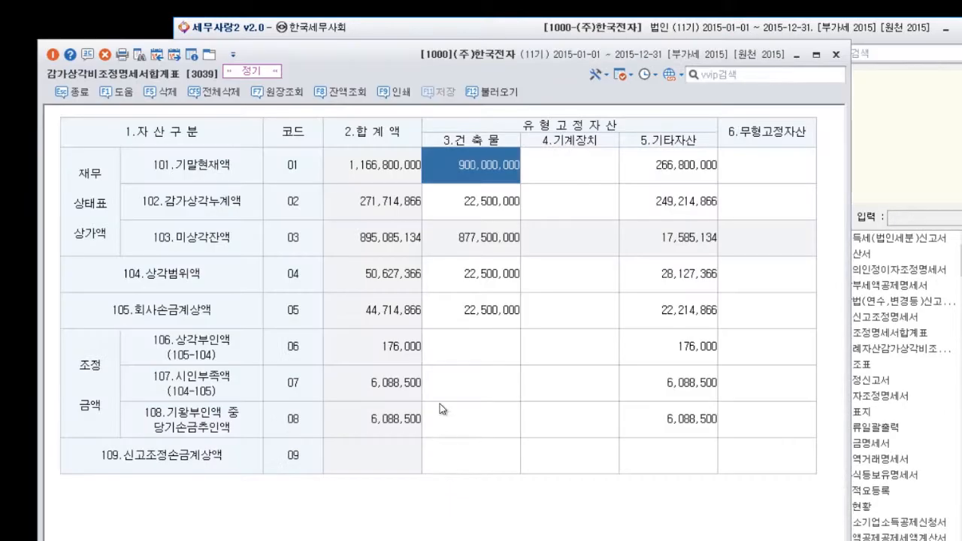
{"action": "left_click_drag", "start_coordinate": [465, 69], "coordinate": [626, 58]}
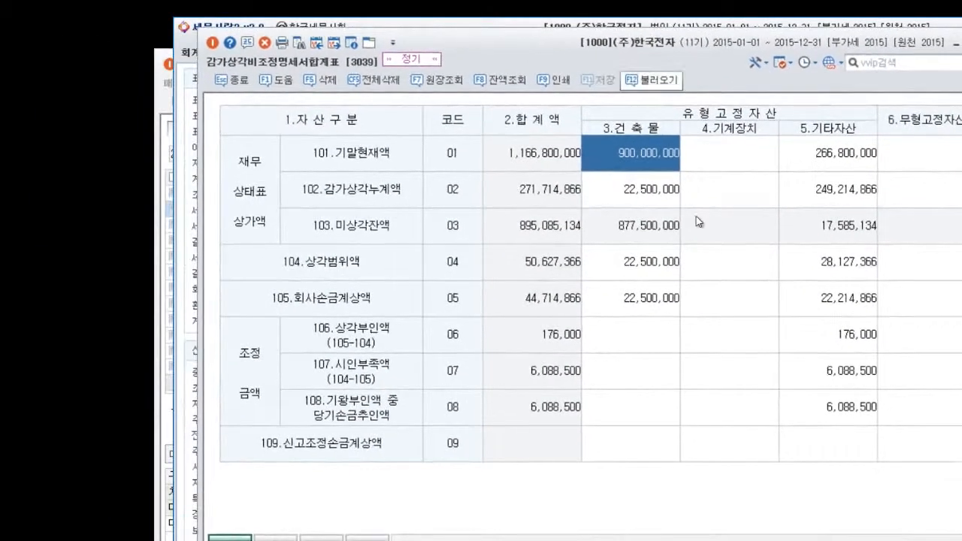
{"action": "left_click", "coordinate": [650, 80]}
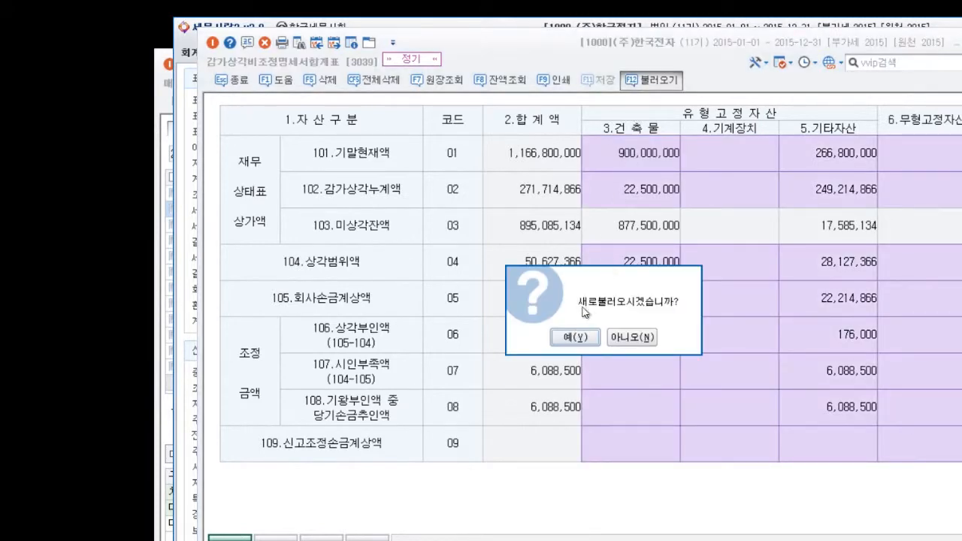
{"action": "left_click", "coordinate": [577, 335]}
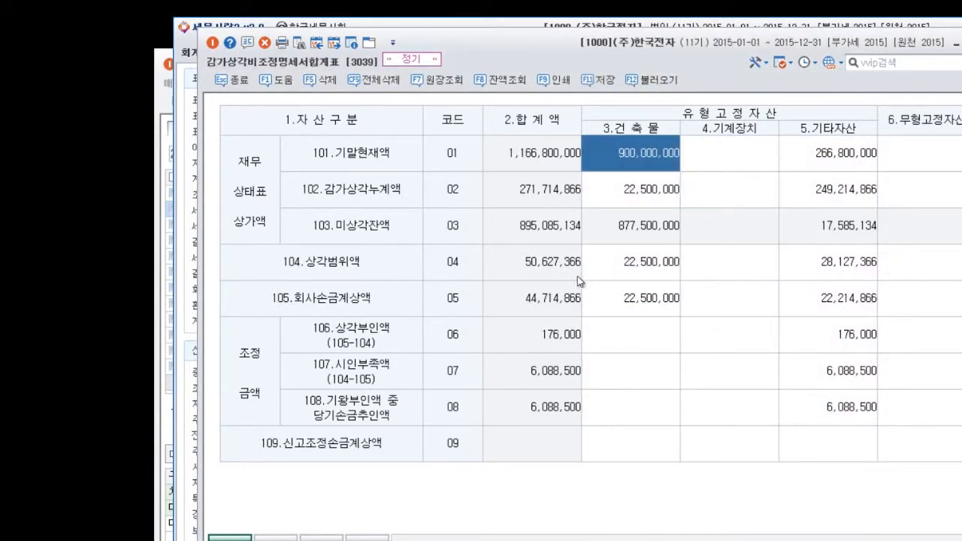
Move the 감가상각비조정명세서합계표 window aside and open 합계잔액시산표 from 회계관리.
{"action": "left_click_drag", "start_coordinate": [641, 48], "coordinate": [801, 51]}
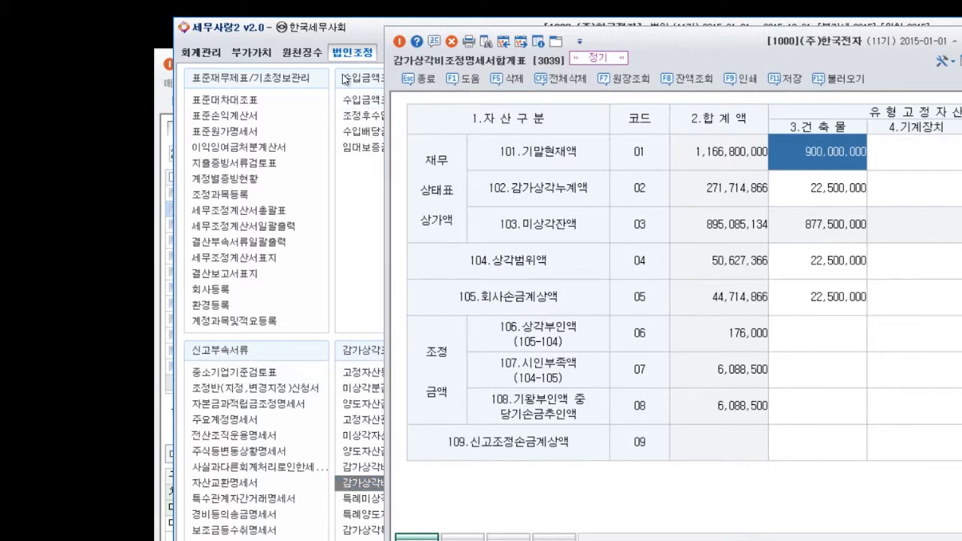
{"action": "key", "text": "Escape"}
{"action": "left_click", "coordinate": [200, 54]}
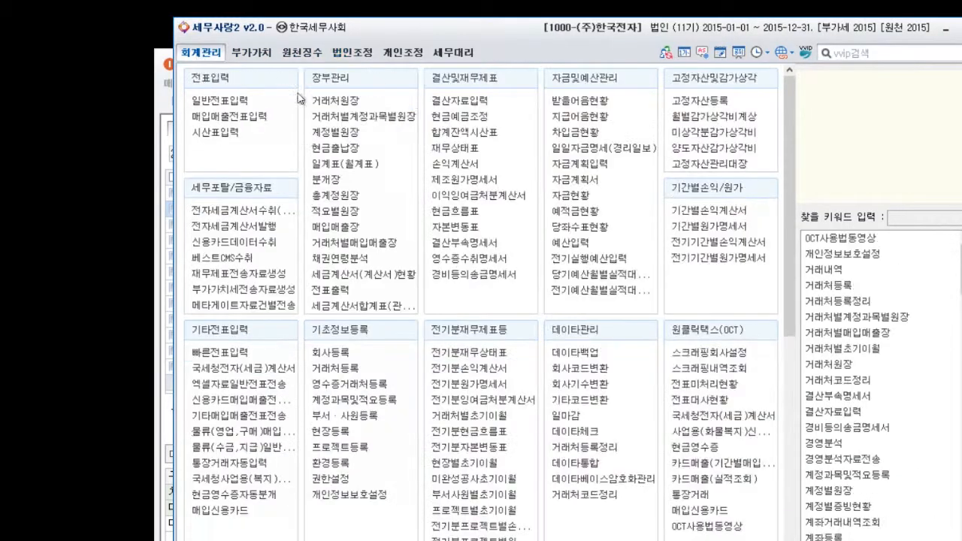
{"action": "left_click", "coordinate": [470, 133]}
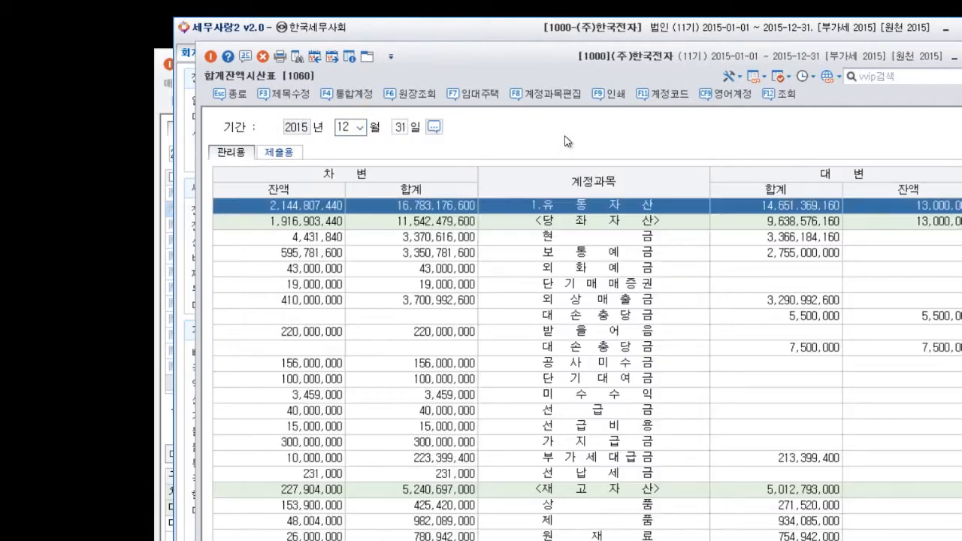
Examine the expense accounts in 합계잔액시산표 from 제조원가 and 도급원가 through 판매비및일반관리비 to 영업외비용.
{"action": "scroll", "coordinate": [525, 269], "scroll_direction": "down", "scroll_amount": 4}
{"action": "scroll", "coordinate": [526, 269], "scroll_direction": "down", "scroll_amount": 20}
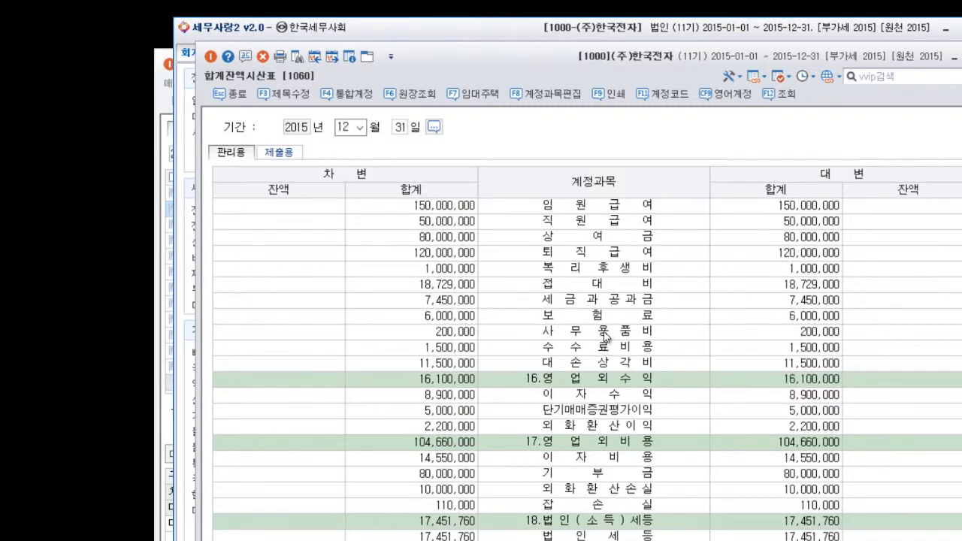
{"action": "left_click", "coordinate": [602, 345]}
{"action": "scroll", "coordinate": [601, 333], "scroll_direction": "down", "scroll_amount": 1}
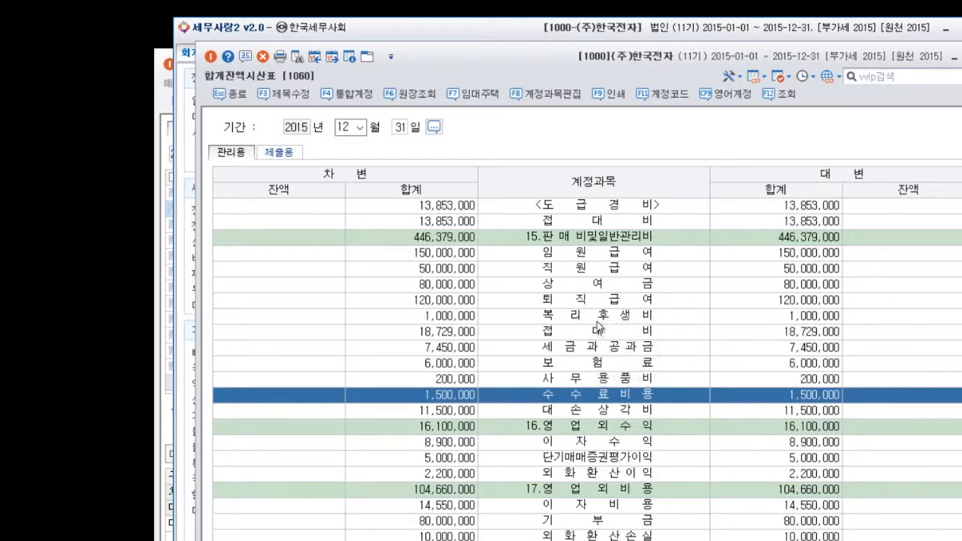
{"action": "scroll", "coordinate": [601, 398], "scroll_direction": "up", "scroll_amount": 5}
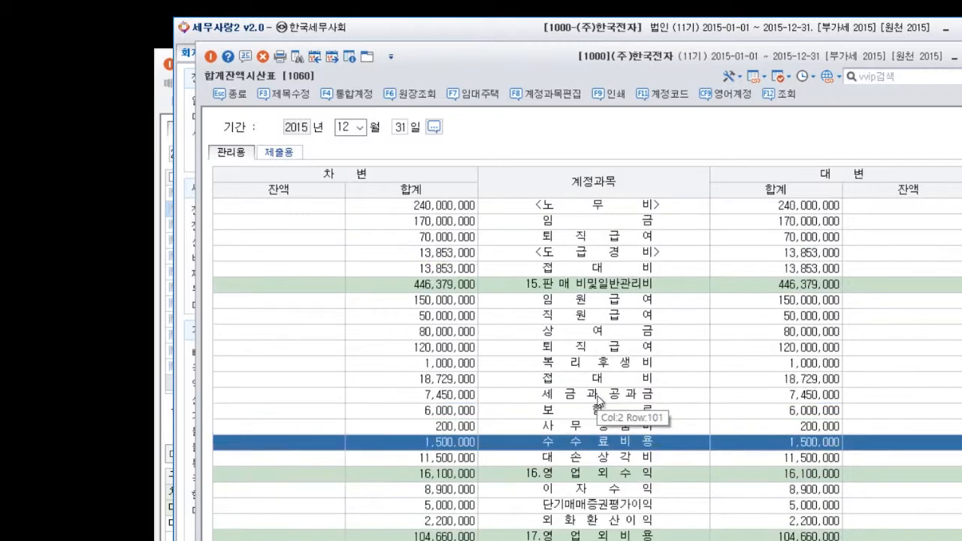
{"action": "scroll", "coordinate": [599, 392], "scroll_direction": "up", "scroll_amount": 2}
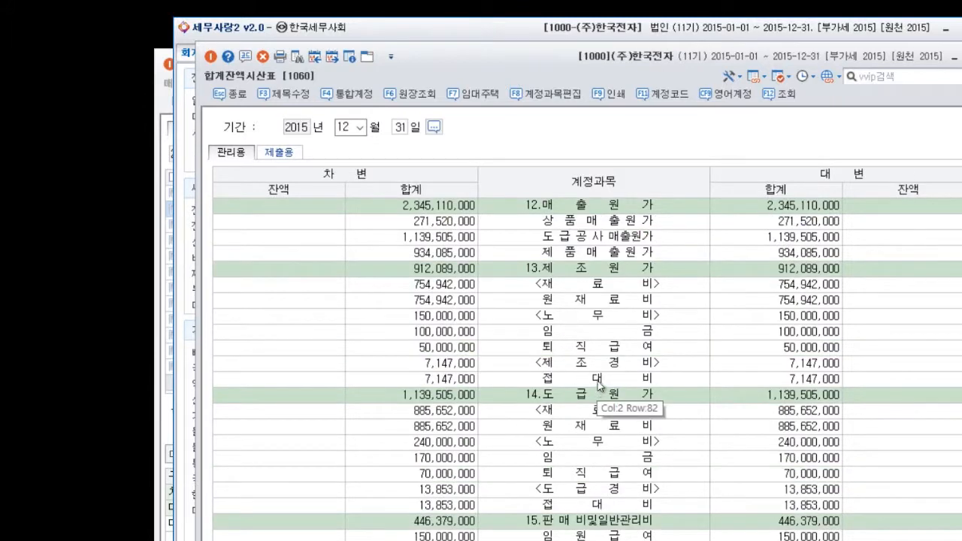
{"action": "scroll", "coordinate": [606, 346], "scroll_direction": "down", "scroll_amount": 2}
{"action": "scroll", "coordinate": [606, 345], "scroll_direction": "down", "scroll_amount": 2}
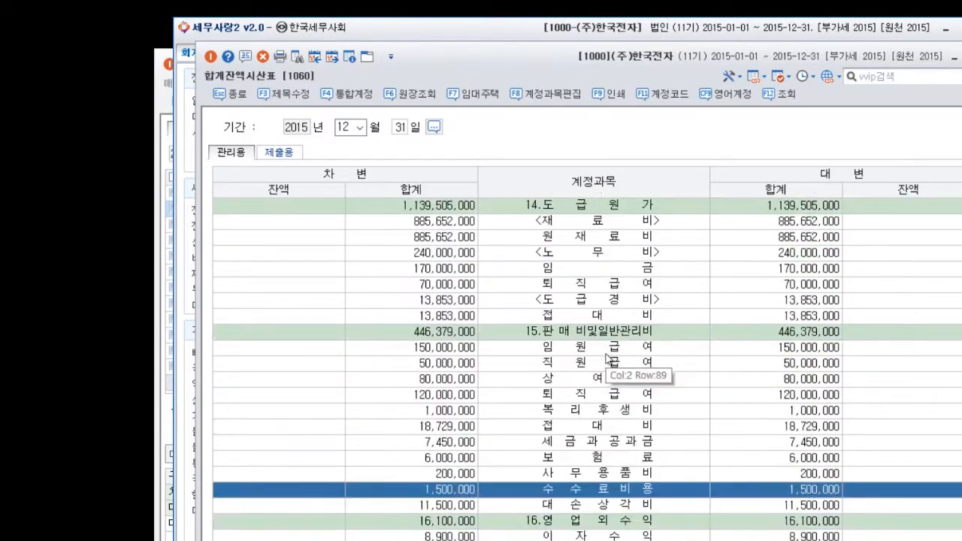
{"action": "scroll", "coordinate": [609, 357], "scroll_direction": "down", "scroll_amount": 2}
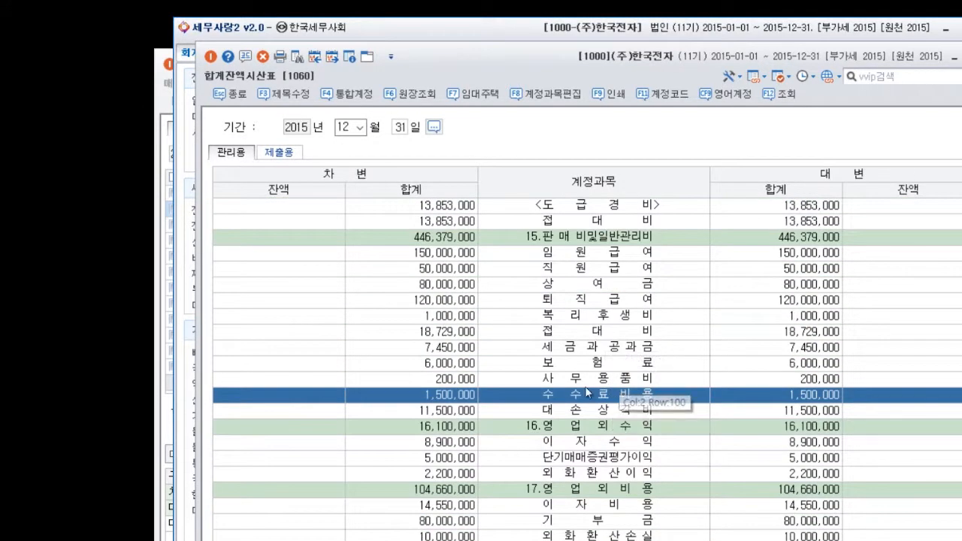
Arrange 합계잔액시산표 beside 감가상각비조정명세서합계표 and check its cost accounts against the 회사손금계상액 row.
{"action": "left_click_drag", "start_coordinate": [727, 70], "coordinate": [435, 41]}
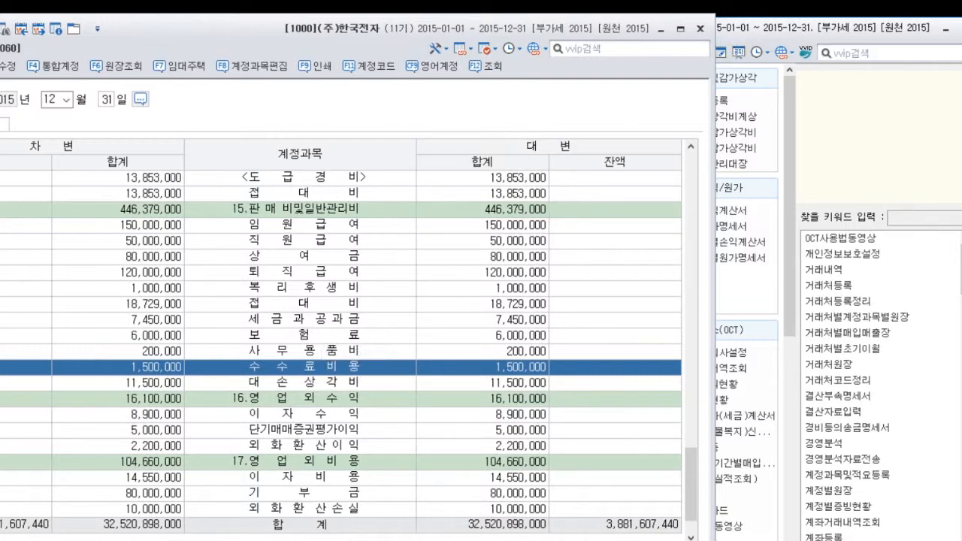
{"action": "key", "text": "alt+Tab"}
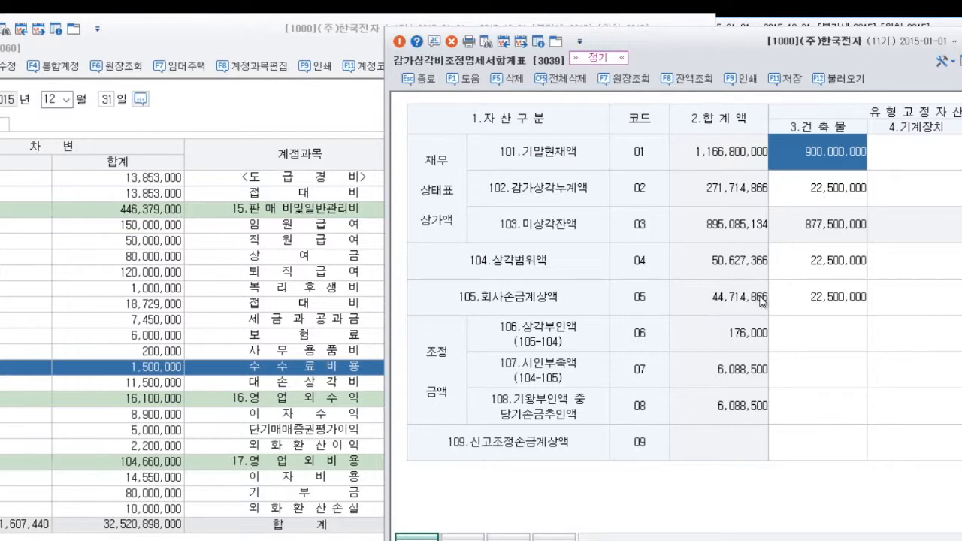
{"action": "scroll", "coordinate": [332, 362], "scroll_direction": "up", "scroll_amount": 1}
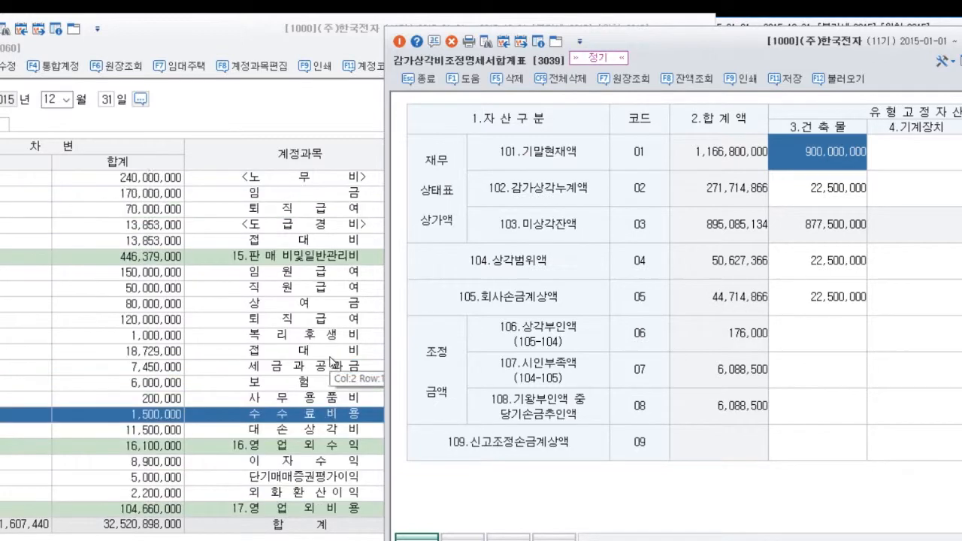
{"action": "scroll", "coordinate": [331, 362], "scroll_direction": "up", "scroll_amount": 1}
{"action": "scroll", "coordinate": [312, 271], "scroll_direction": "up", "scroll_amount": 4}
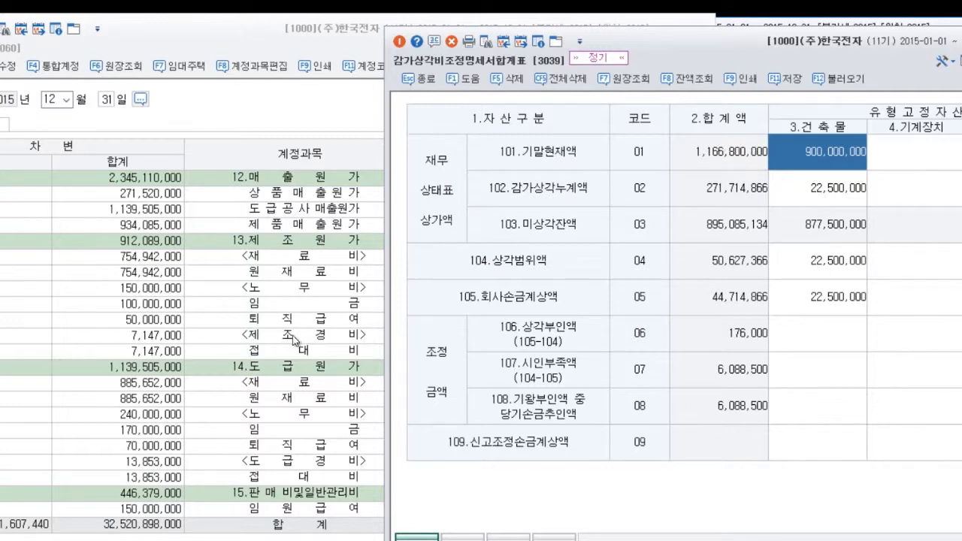
Bring 합계잔액시산표 fully into view and locate the 유형자산 group with its 감가상각누계액 accounts.
{"action": "scroll", "coordinate": [293, 341], "scroll_direction": "up", "scroll_amount": 7}
{"action": "scroll", "coordinate": [291, 338], "scroll_direction": "up", "scroll_amount": 2}
{"action": "left_click_drag", "start_coordinate": [280, 39], "coordinate": [400, 37]}
{"action": "scroll", "coordinate": [376, 267], "scroll_direction": "up", "scroll_amount": 20}
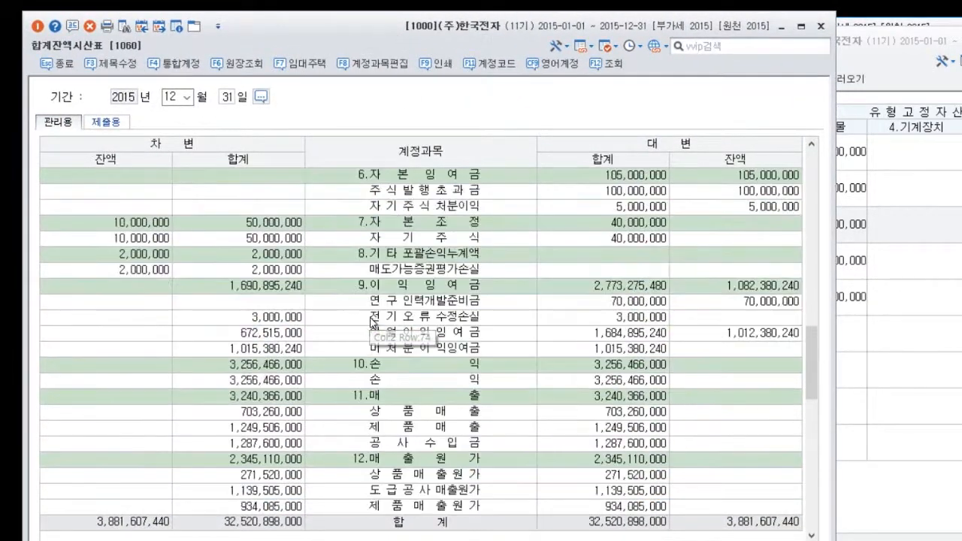
{"action": "scroll", "coordinate": [374, 325], "scroll_direction": "up", "scroll_amount": 1}
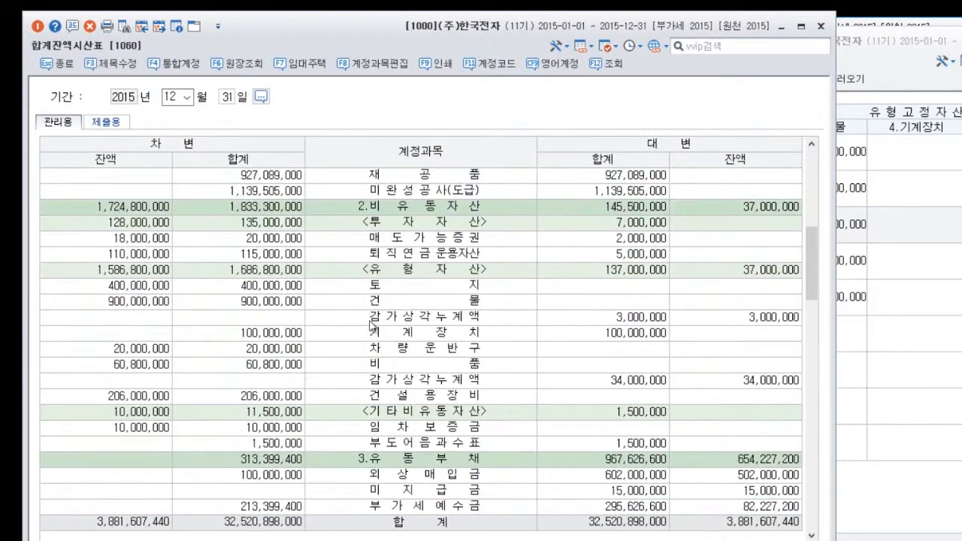
{"action": "left_click", "coordinate": [389, 271]}
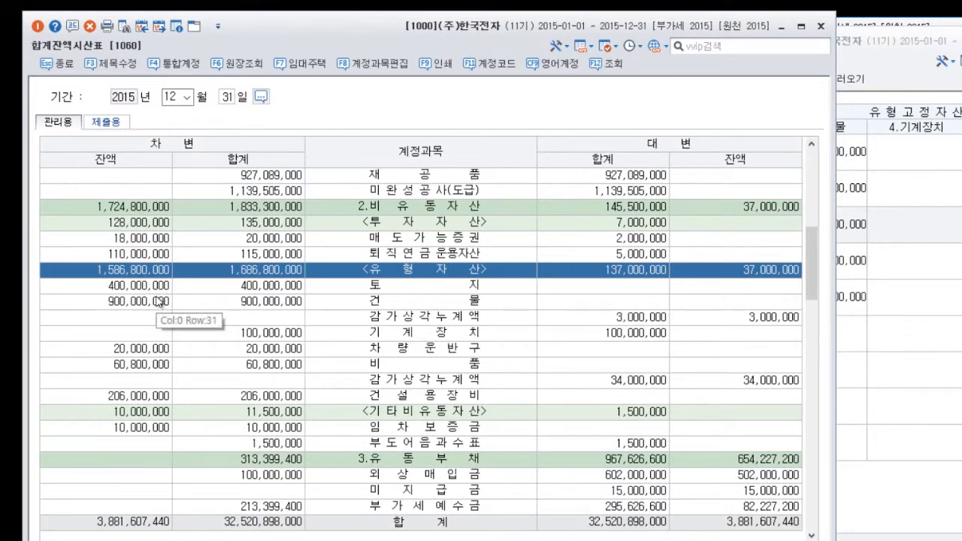
Compare the 유형자산 balances in 합계잔액시산표 with the asset columns of 감가상각비조정명세서합계표, keeping both windows visible.
{"action": "left_click", "coordinate": [879, 57]}
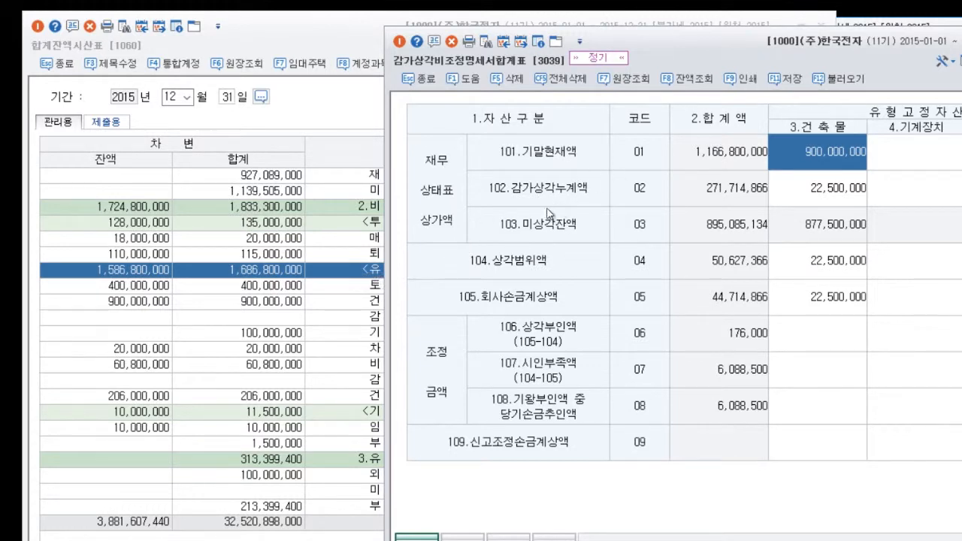
{"action": "left_click", "coordinate": [297, 353]}
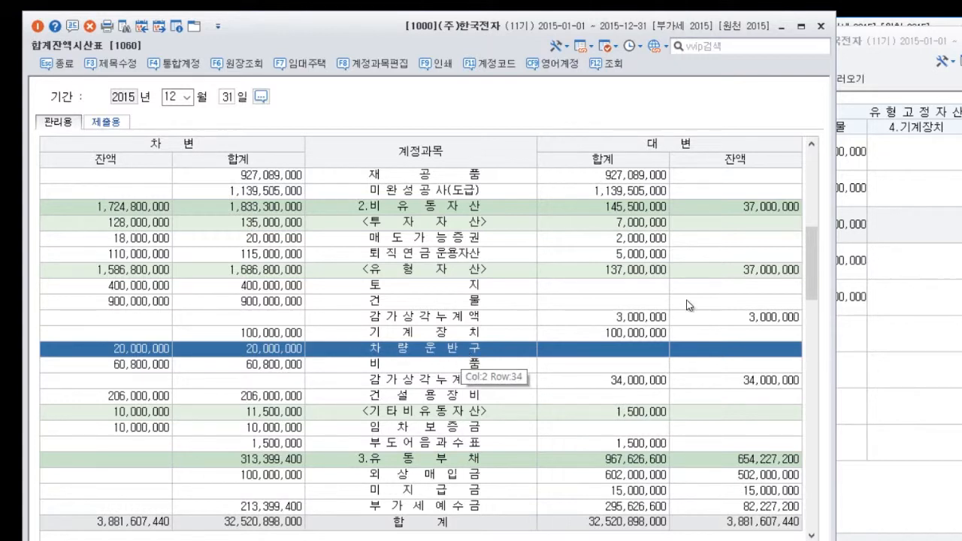
{"action": "left_click", "coordinate": [914, 301]}
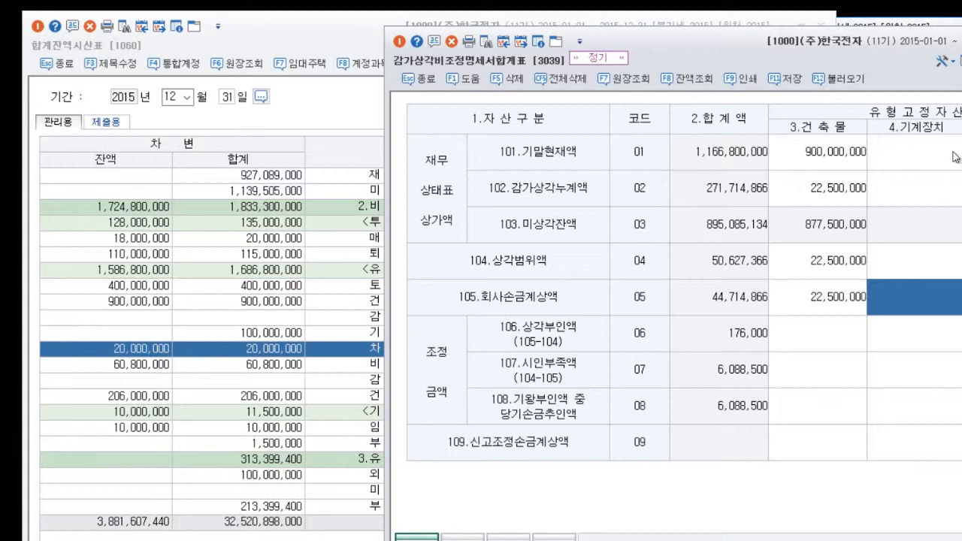
{"action": "left_click_drag", "start_coordinate": [907, 79], "coordinate": [858, 109]}
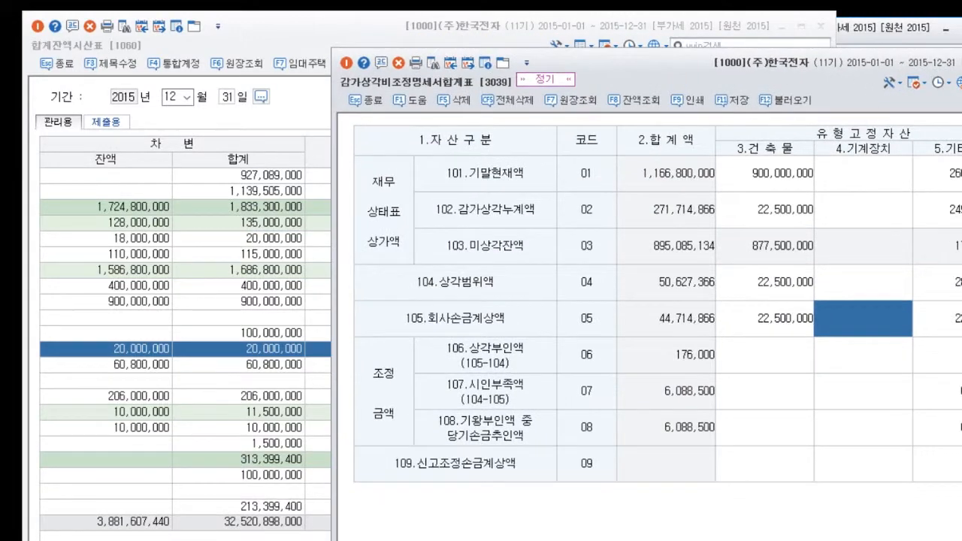